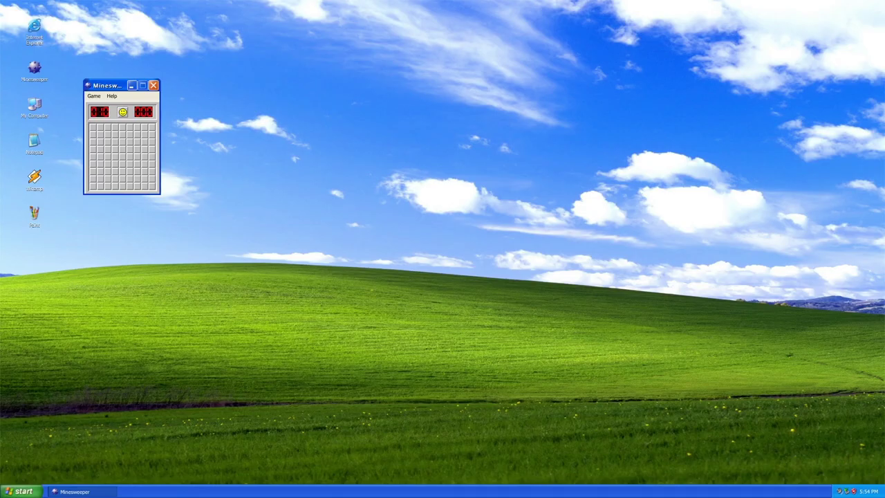
- Open a blank Notepad window
{"action": "double_click", "coordinate": [34, 143]}
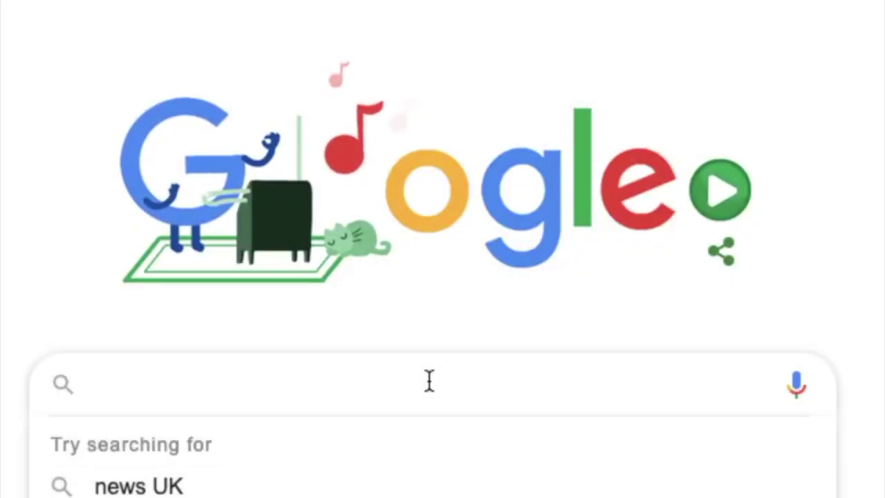
- Search Google for 'coolors', open coolors.co and generate a random five-colour palette
{"action": "type", "text": "coolors"}
{"action": "key", "text": "Return"}
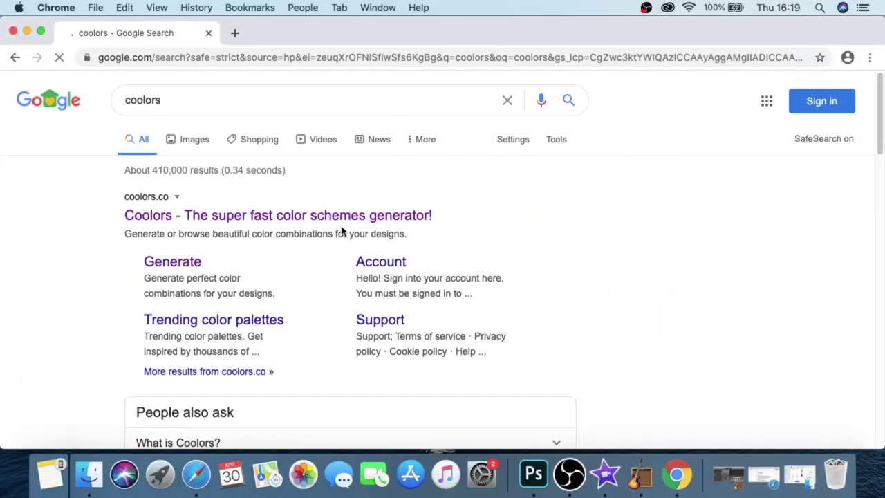
{"action": "left_click", "coordinate": [318, 215]}
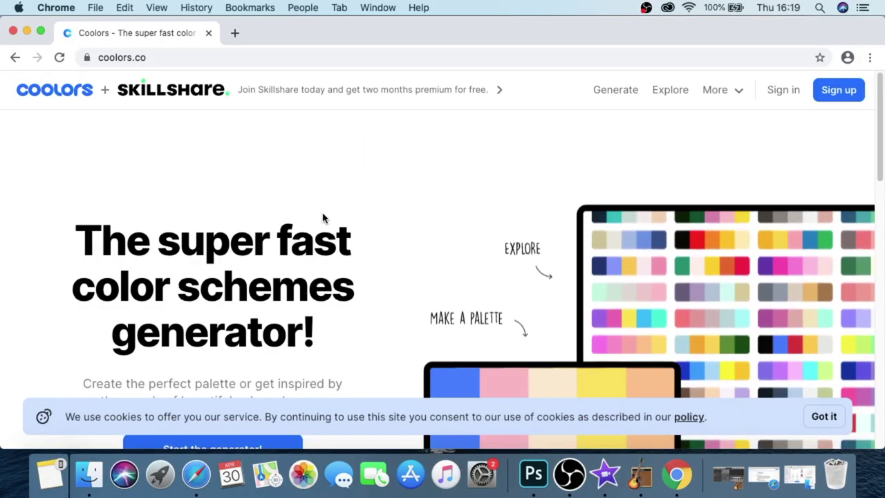
{"action": "scroll", "coordinate": [321, 217], "scroll_direction": "down", "scroll_amount": 2}
{"action": "left_click", "coordinate": [200, 372]}
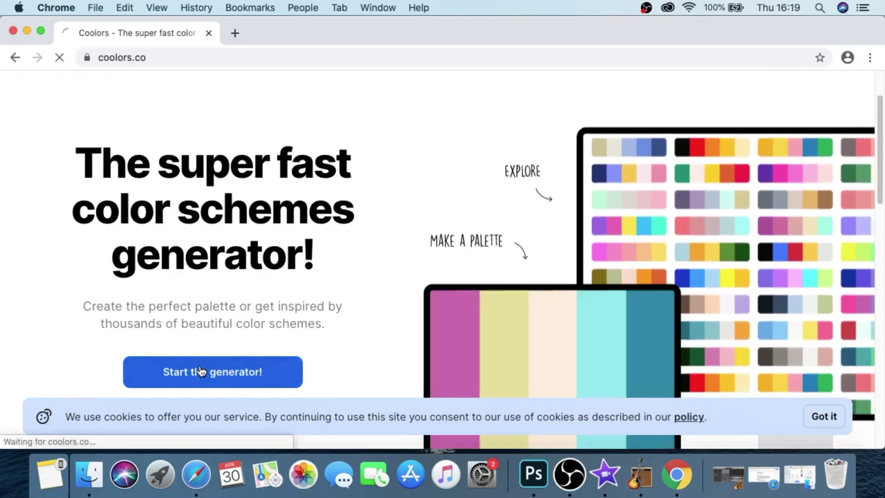
{"action": "key", "text": "space"}
{"action": "key", "text": "space"}
{"action": "key", "text": "space"}
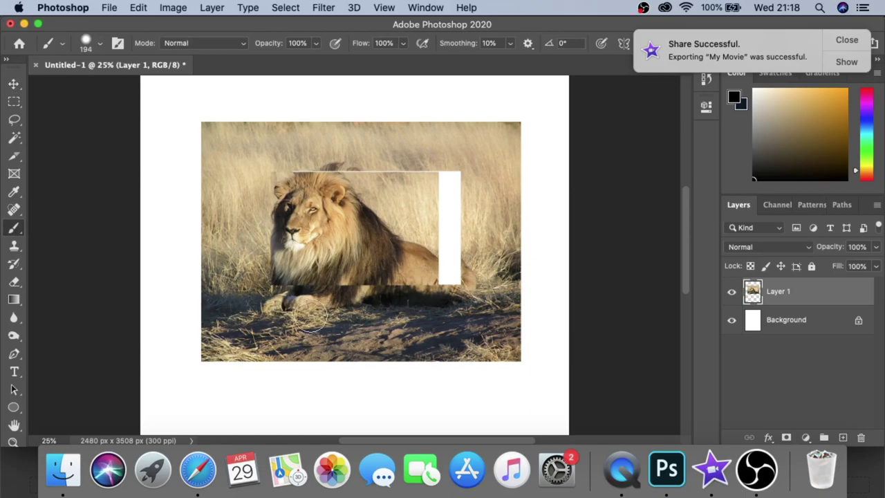
- Paint a thick black stroke across the lion photo
{"action": "mouse_move", "coordinate": [309, 316]}
{"action": "left_mouse_down"}
{"action": "mouse_move", "coordinate": [435, 294]}
{"action": "mouse_move", "coordinate": [401, 290]}
{"action": "left_mouse_up"}
- With a 60 px brush, paint tan strokes sampled from the photo over the black stroke
{"action": "left_click", "coordinate": [100, 44]}
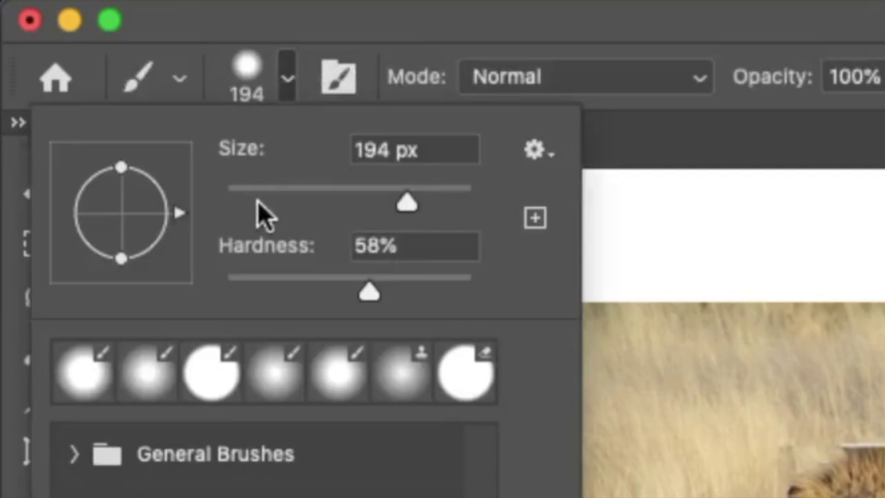
{"action": "left_click", "coordinate": [90, 78]}
{"action": "left_click", "coordinate": [412, 201], "text": "alt"}
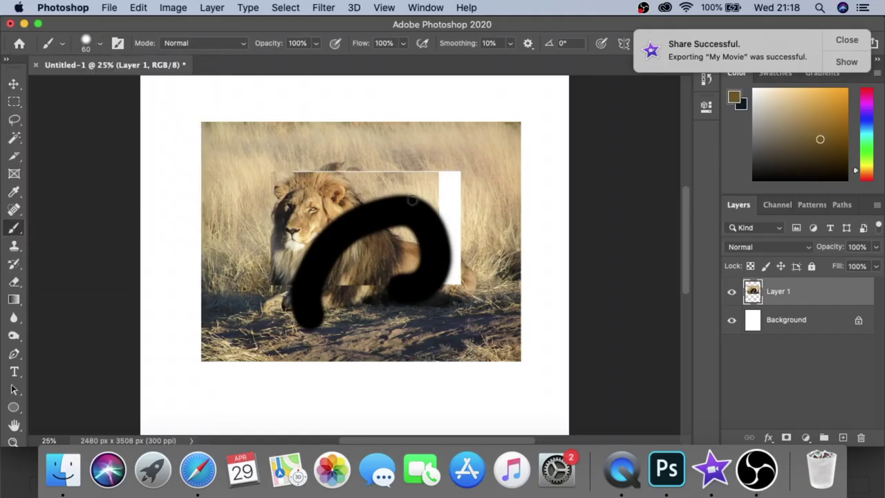
{"action": "mouse_move", "coordinate": [321, 247]}
{"action": "left_mouse_down"}
{"action": "mouse_move", "coordinate": [432, 242]}
{"action": "mouse_move", "coordinate": [437, 271]}
{"action": "left_mouse_up"}
{"action": "left_click", "coordinate": [14, 192]}
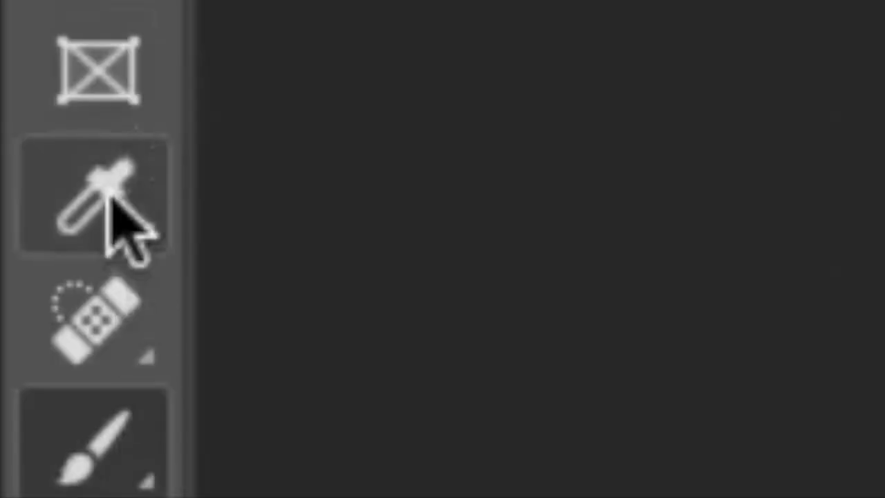
{"action": "left_click", "coordinate": [220, 161]}
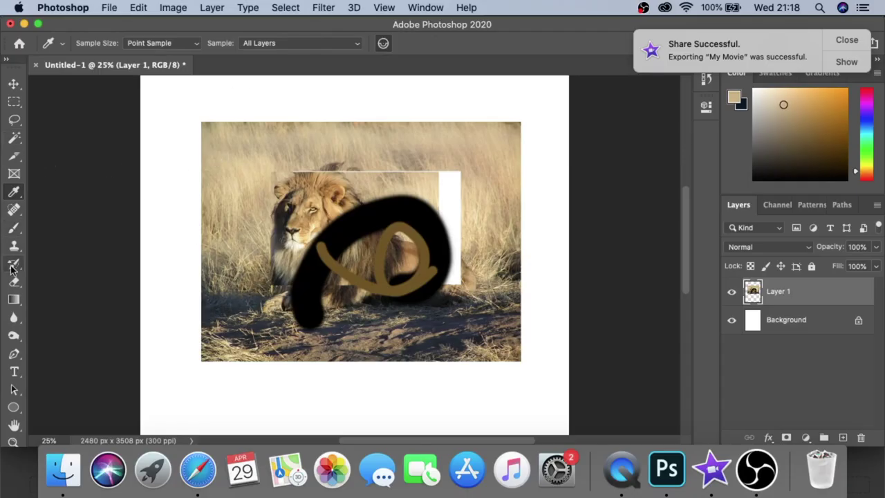
{"action": "left_click", "coordinate": [12, 233]}
{"action": "mouse_move", "coordinate": [241, 312]}
{"action": "left_mouse_down"}
{"action": "mouse_move", "coordinate": [350, 315]}
{"action": "mouse_move", "coordinate": [299, 326]}
{"action": "mouse_move", "coordinate": [330, 377]}
{"action": "mouse_move", "coordinate": [385, 384]}
{"action": "left_mouse_up"}
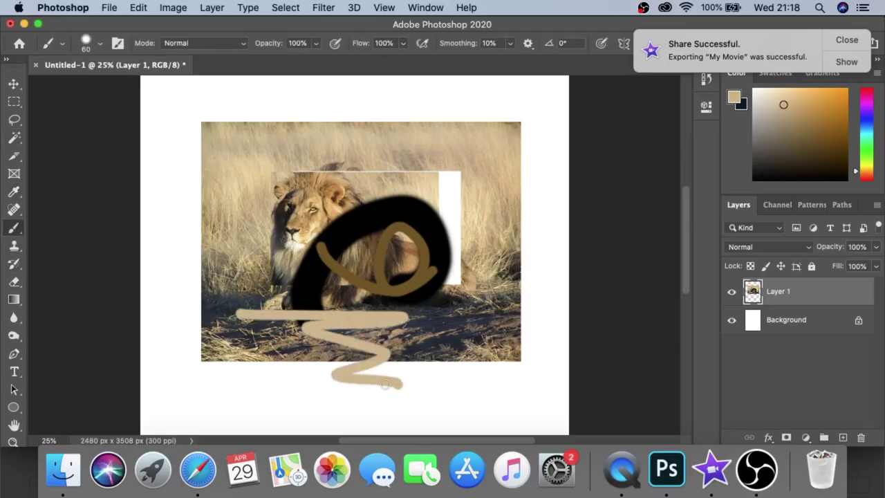
- Magic Wand the grass around the lion, delete it, then undo and deselect
{"action": "left_click", "coordinate": [13, 137]}
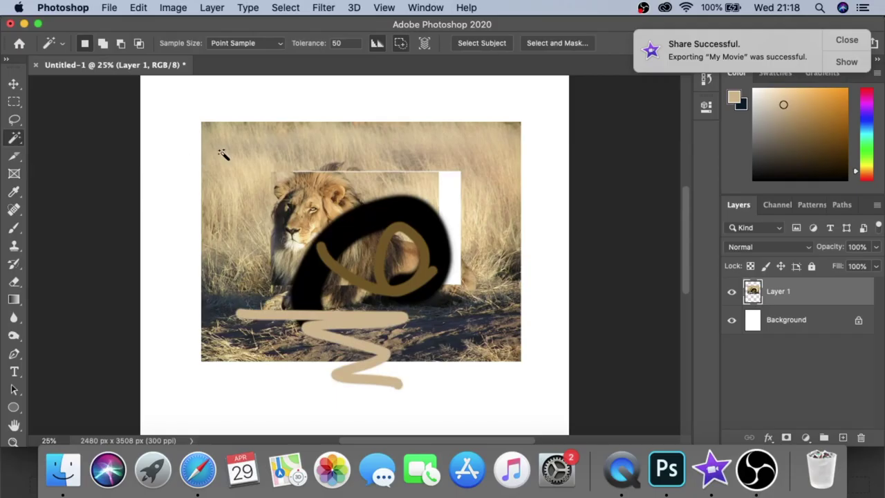
{"action": "left_click", "coordinate": [221, 152]}
{"action": "key", "text": "Delete"}
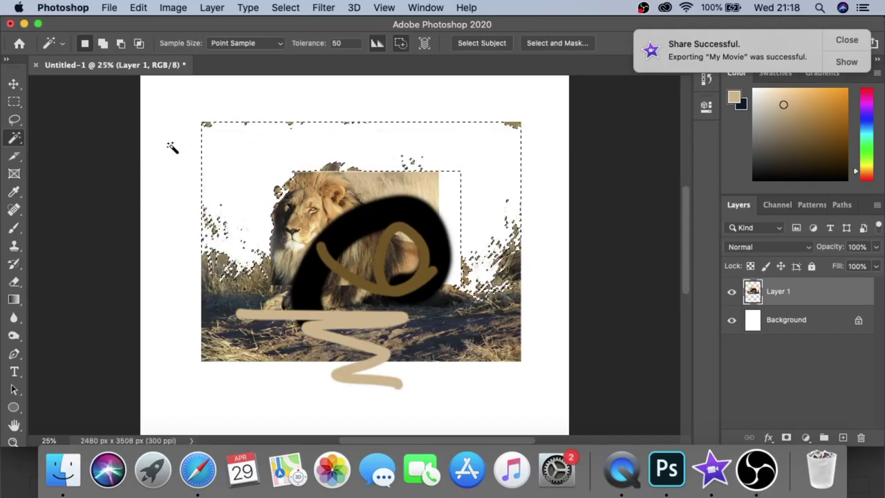
{"action": "key", "text": "ctrl+z"}
{"action": "key", "text": "m"}
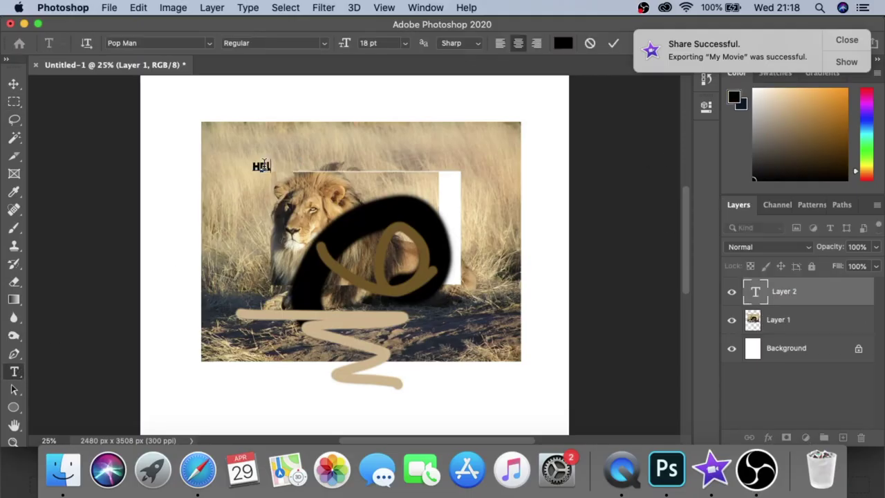
- Commit the HELLO THERE text and draw a black-filled ellipse on the canvas
{"action": "left_click", "coordinate": [14, 103]}
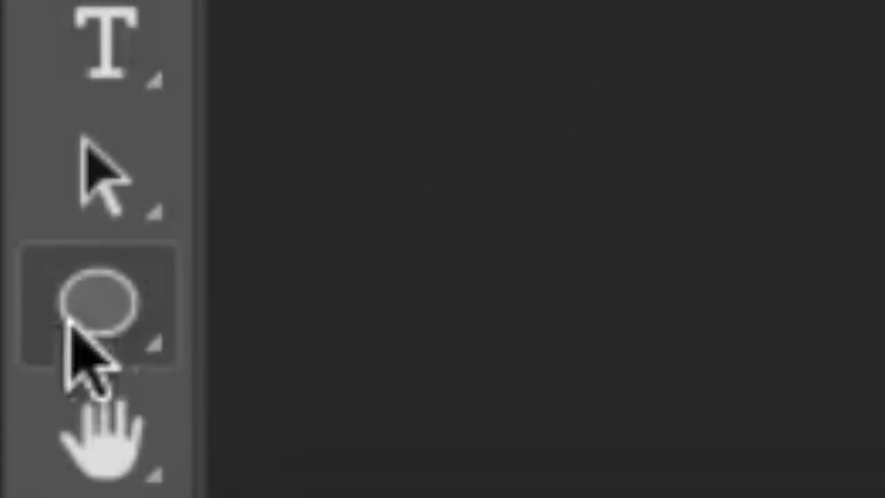
{"action": "left_click", "coordinate": [14, 408]}
{"action": "left_click_drag", "start_coordinate": [207, 253], "coordinate": [408, 318]}
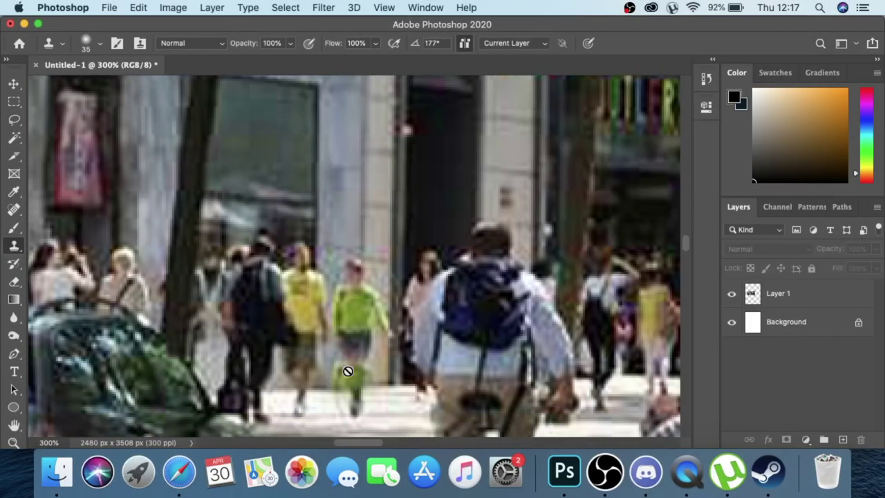
- On new Layer 2, clone the street over the green-shirted pedestrian using a 20 px brush, zoomed in
{"action": "left_click", "coordinate": [356, 217]}
{"action": "key", "text": "Return"}
{"action": "left_click", "coordinate": [842, 440]}
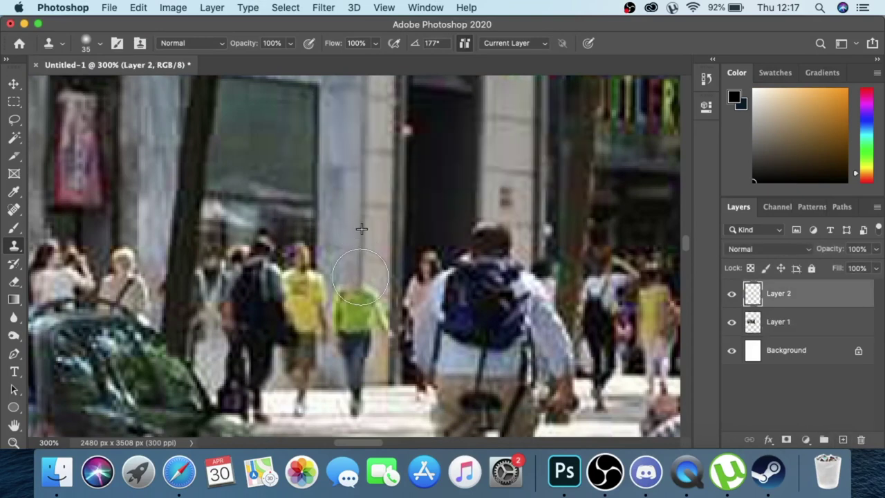
{"action": "mouse_move", "coordinate": [360, 297]}
{"action": "left_mouse_down"}
{"action": "mouse_move", "coordinate": [405, 325]}
{"action": "mouse_move", "coordinate": [360, 329]}
{"action": "mouse_move", "coordinate": [361, 341]}
{"action": "left_mouse_up"}
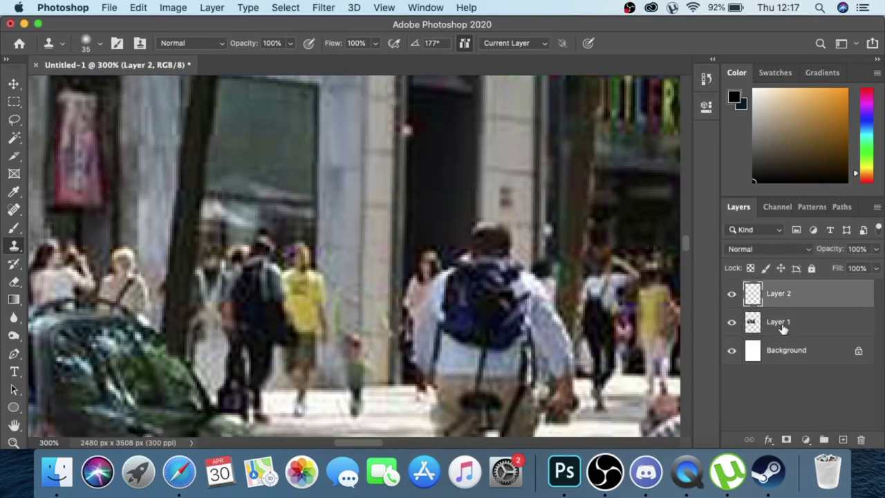
{"action": "left_click", "coordinate": [781, 325]}
{"action": "left_click", "coordinate": [780, 302]}
{"action": "key", "text": "alt+bracketleft"}
{"action": "key", "text": "super+equal"}
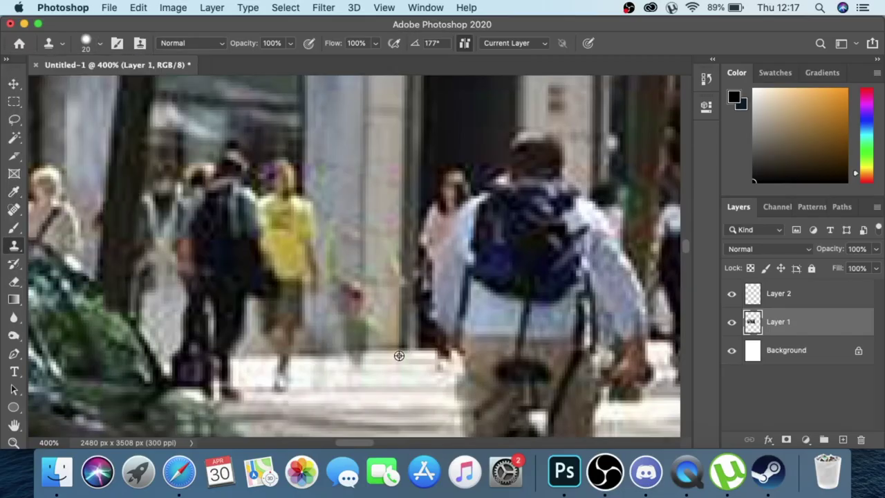
{"action": "left_click", "coordinate": [731, 294]}
{"action": "left_click", "coordinate": [779, 293]}
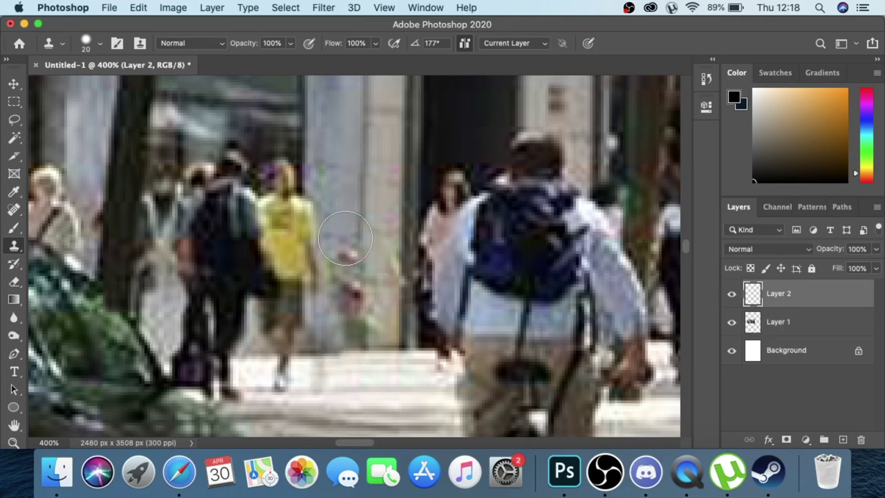
{"action": "left_click", "coordinate": [728, 298]}
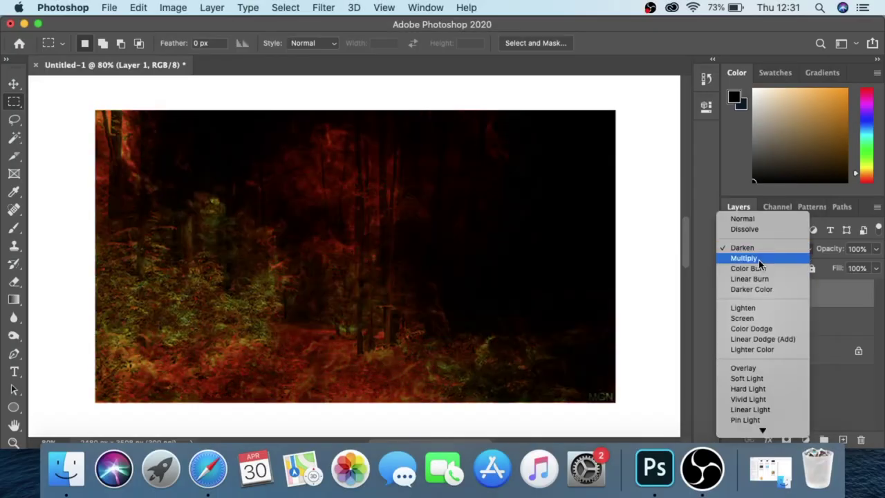
- Try several blend modes on the fire layer and settle on Linear Light
{"action": "left_click", "coordinate": [757, 275]}
{"action": "left_click", "coordinate": [768, 248]}
{"action": "left_click", "coordinate": [756, 299]}
{"action": "left_click", "coordinate": [768, 248]}
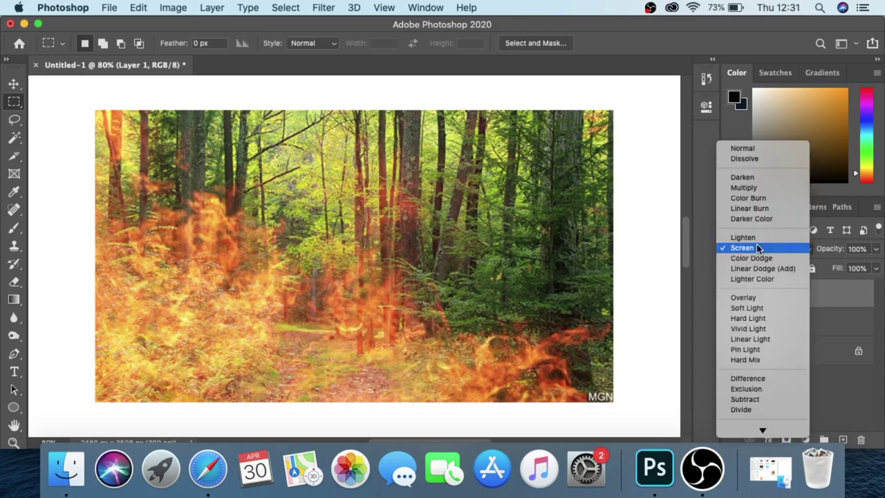
{"action": "left_click", "coordinate": [755, 278]}
{"action": "left_click", "coordinate": [768, 248]}
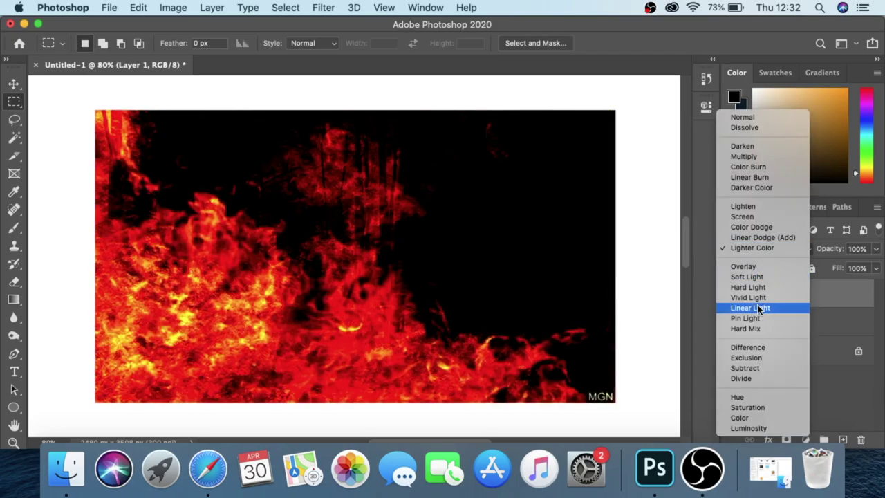
{"action": "left_click", "coordinate": [757, 308]}
{"action": "left_click", "coordinate": [767, 248]}
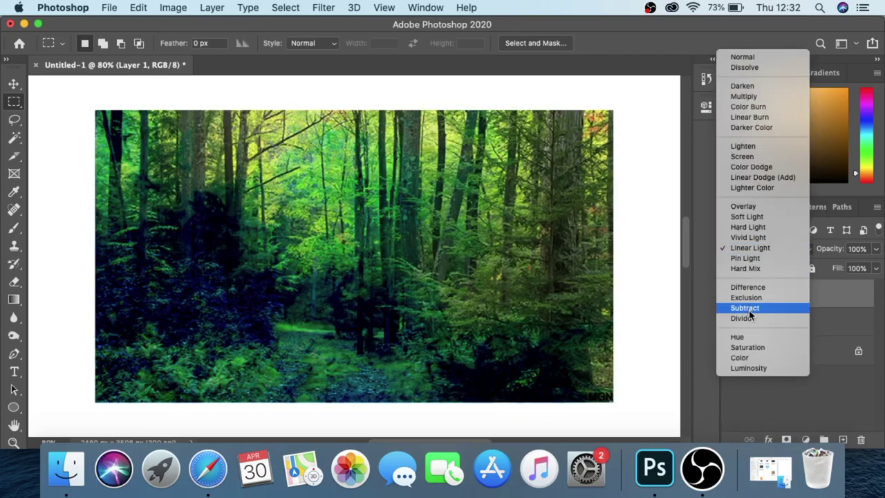
{"action": "key", "text": "Escape"}
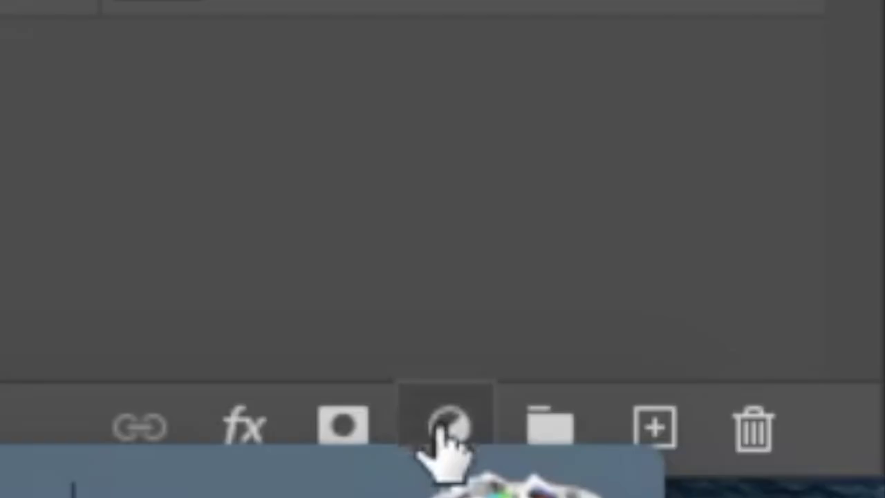
- Add a layer mask and paint away fire across the top, middle and left to reveal the forest
{"action": "left_click", "coordinate": [806, 440]}
{"action": "left_click", "coordinate": [786, 439]}
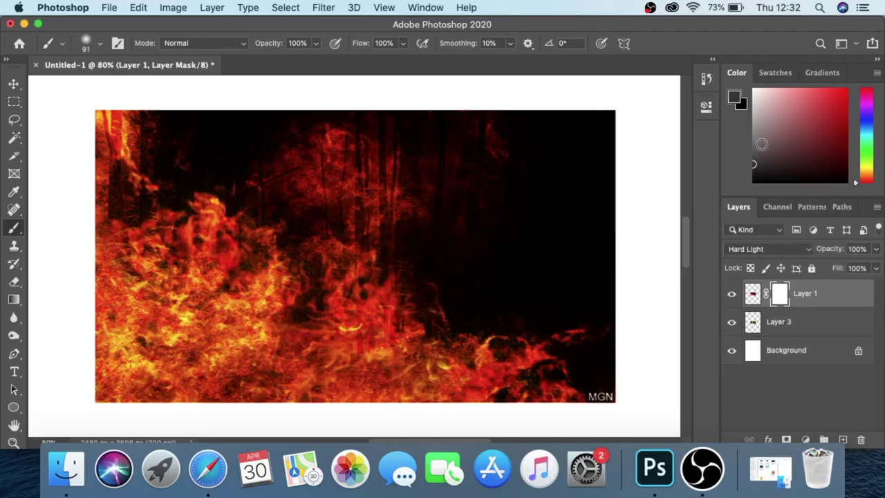
{"action": "mouse_move", "coordinate": [587, 138]}
{"action": "left_mouse_down"}
{"action": "mouse_move", "coordinate": [210, 174]}
{"action": "mouse_move", "coordinate": [616, 302]}
{"action": "mouse_move", "coordinate": [349, 182]}
{"action": "mouse_move", "coordinate": [498, 344]}
{"action": "left_mouse_up"}
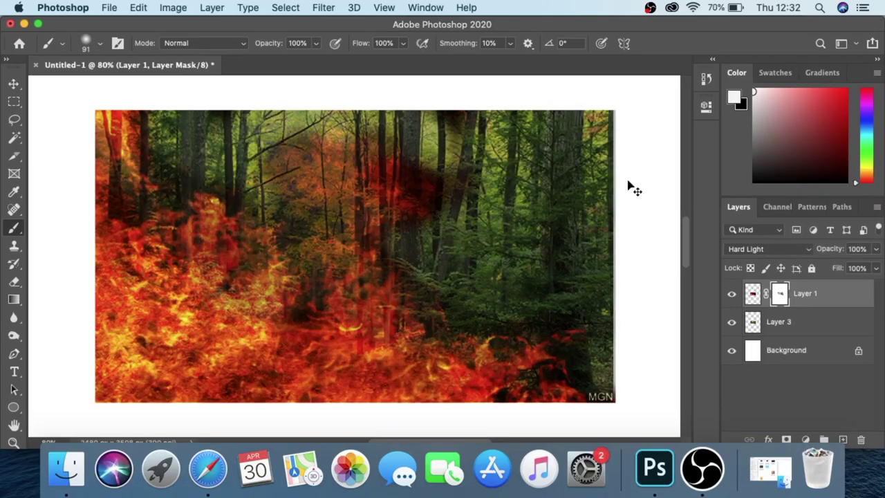
{"action": "mouse_move", "coordinate": [628, 186]}
{"action": "left_mouse_down"}
{"action": "mouse_move", "coordinate": [471, 197]}
{"action": "mouse_move", "coordinate": [618, 162]}
{"action": "mouse_move", "coordinate": [290, 166]}
{"action": "mouse_move", "coordinate": [192, 236]}
{"action": "left_mouse_up"}
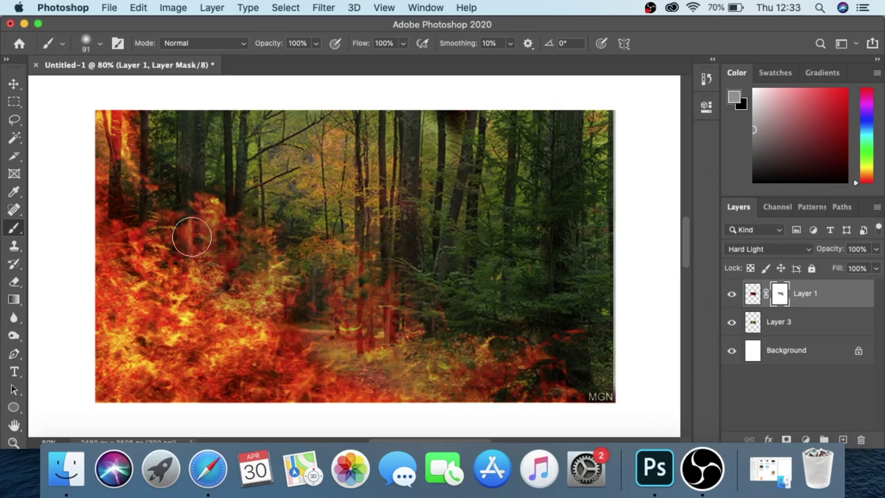
{"action": "left_click_drag", "start_coordinate": [115, 111], "coordinate": [293, 180]}
{"action": "mouse_move", "coordinate": [112, 165]}
{"action": "left_mouse_down"}
{"action": "mouse_move", "coordinate": [381, 311]}
{"action": "mouse_move", "coordinate": [188, 253]}
{"action": "mouse_move", "coordinate": [178, 353]}
{"action": "left_mouse_up"}
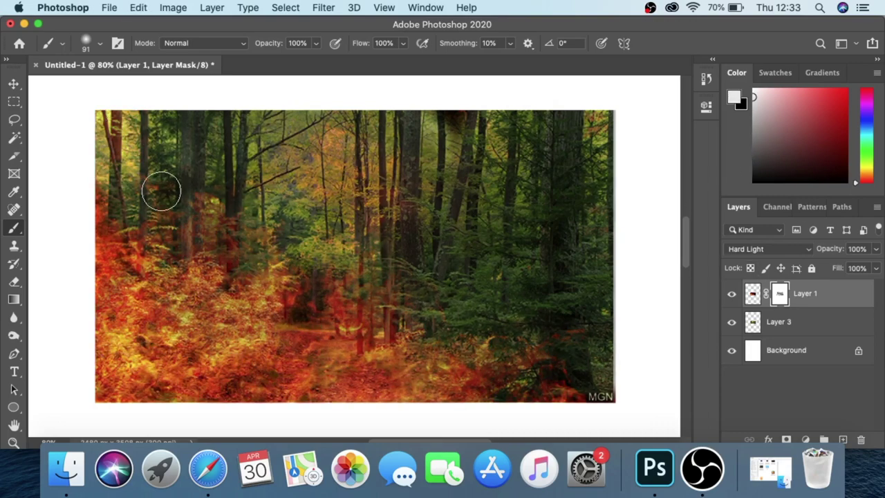
{"action": "key", "text": "m"}
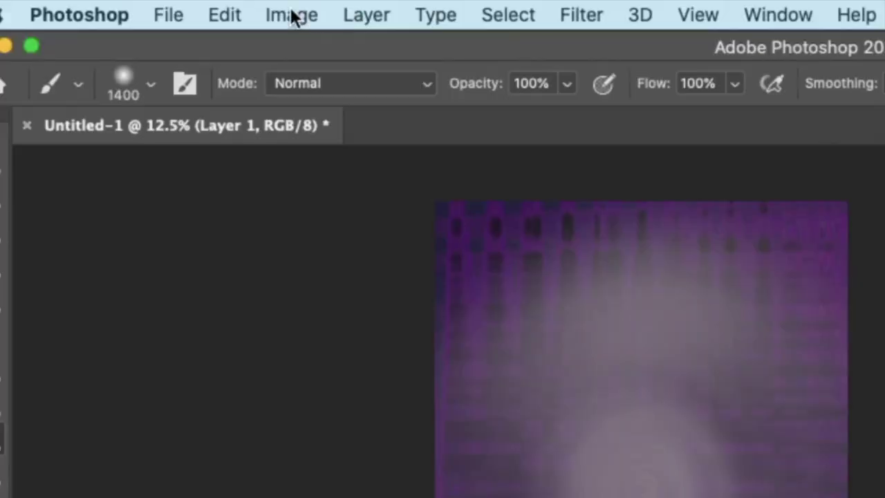
- Apply a Distort filter (Polar Coordinates) to the purple gradient
{"action": "left_click", "coordinate": [292, 15]}
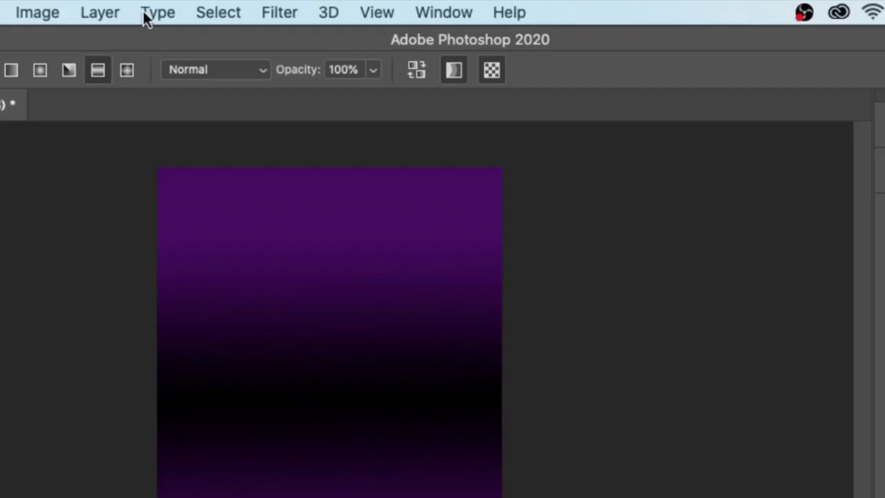
{"action": "left_click", "coordinate": [280, 12]}
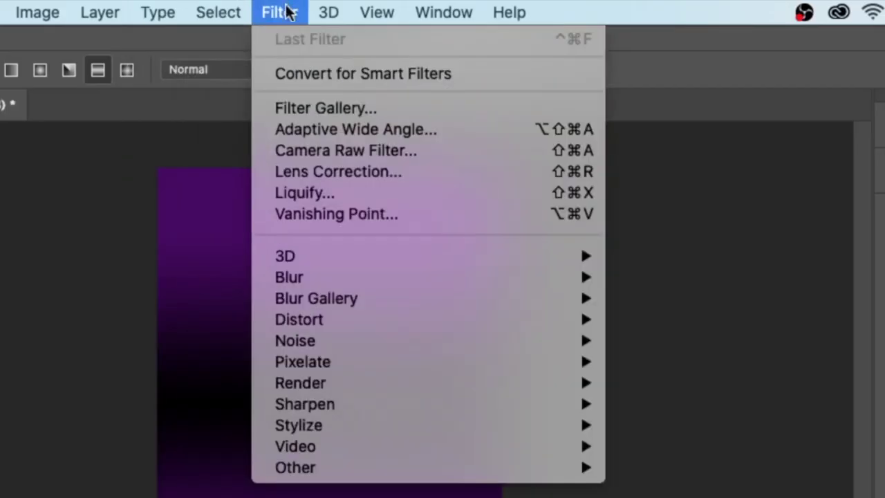
{"action": "left_click", "coordinate": [715, 359]}
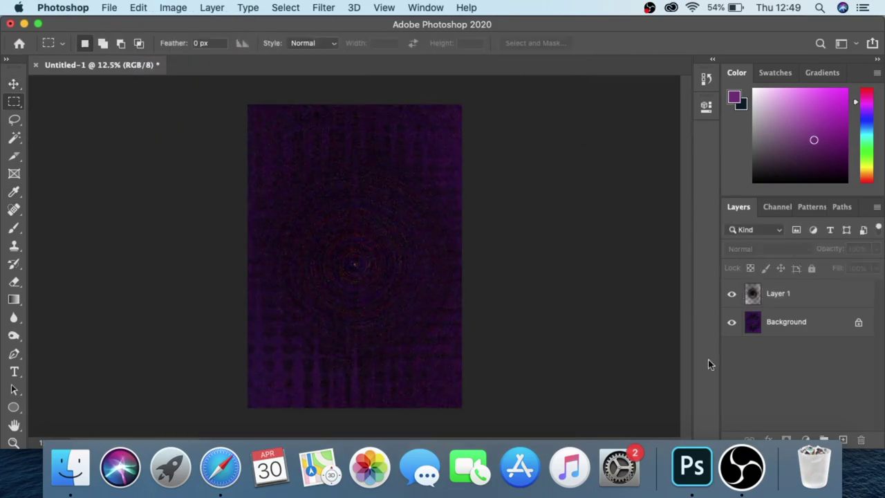
- Change the blend mode, render clouds on Layer 2 and darken them with a steep curve
{"action": "left_click", "coordinate": [768, 249]}
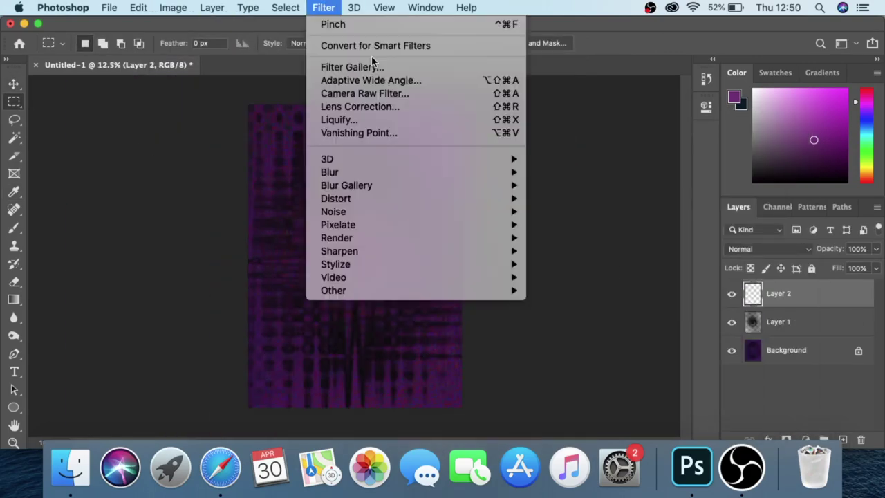
{"action": "mouse_move", "coordinate": [415, 238]}
{"action": "left_click", "coordinate": [556, 286]}
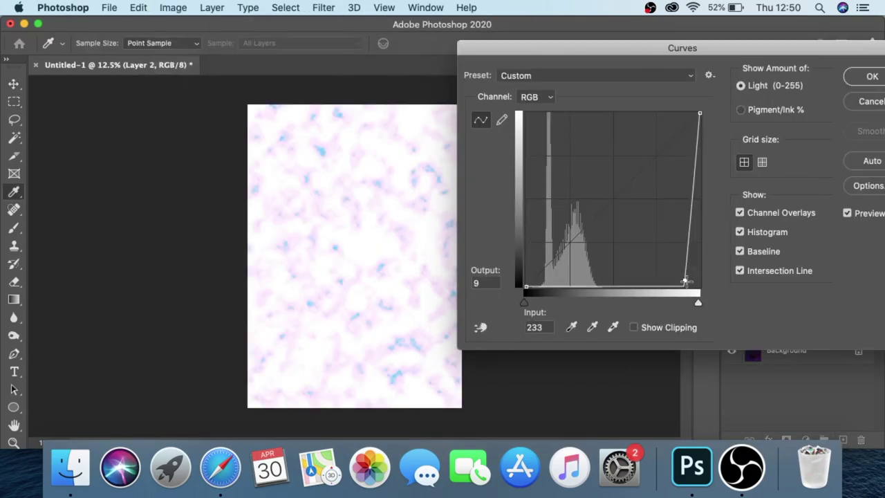
{"action": "left_click_drag", "start_coordinate": [684, 223], "coordinate": [664, 283]}
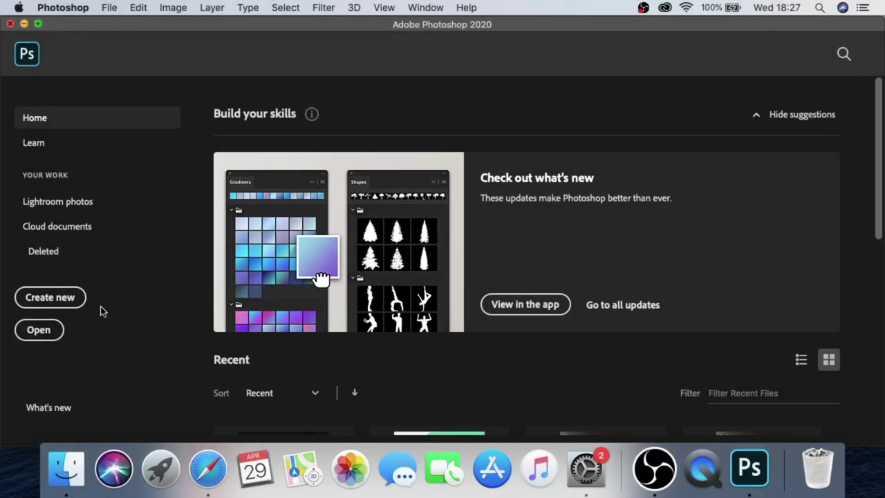
- Create a new document from the Print A4 preset (210 × 297 mm, 300 ppi)
{"action": "left_click", "coordinate": [49, 299]}
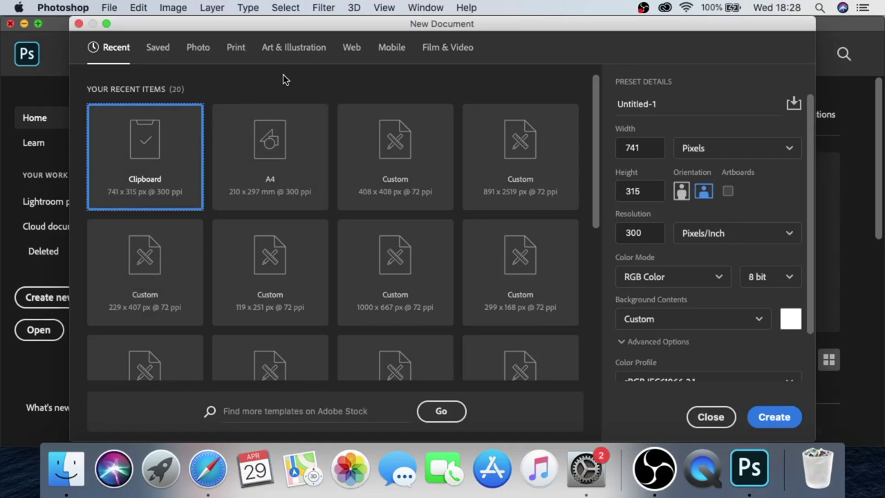
{"action": "left_click", "coordinate": [237, 50]}
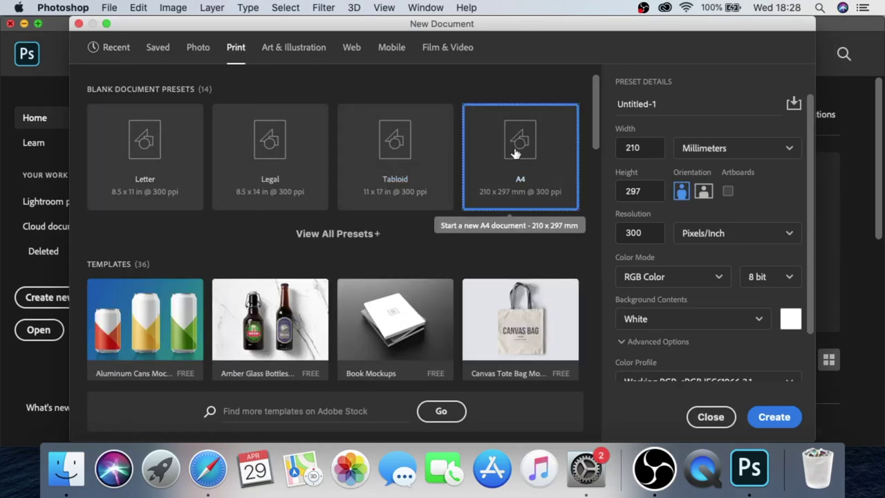
{"action": "left_click", "coordinate": [773, 417]}
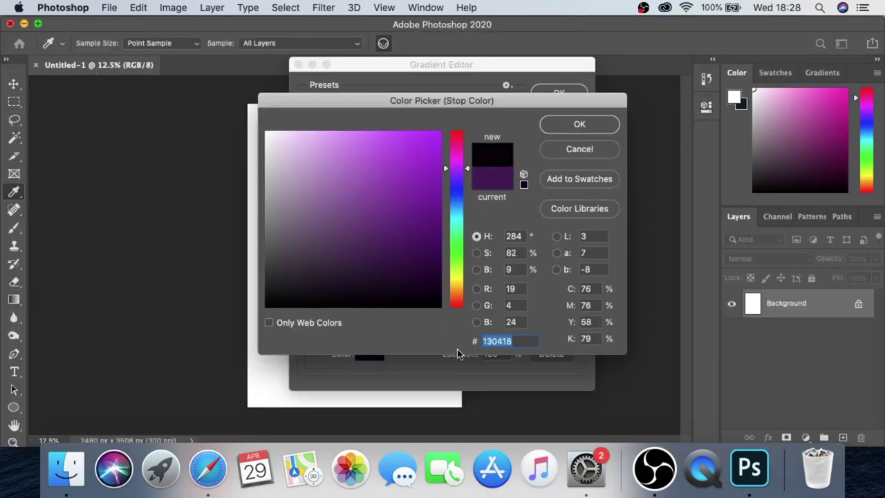
- In the Gradient Editor, make the left colour stop blue and the right stop green
{"action": "key", "text": "Return"}
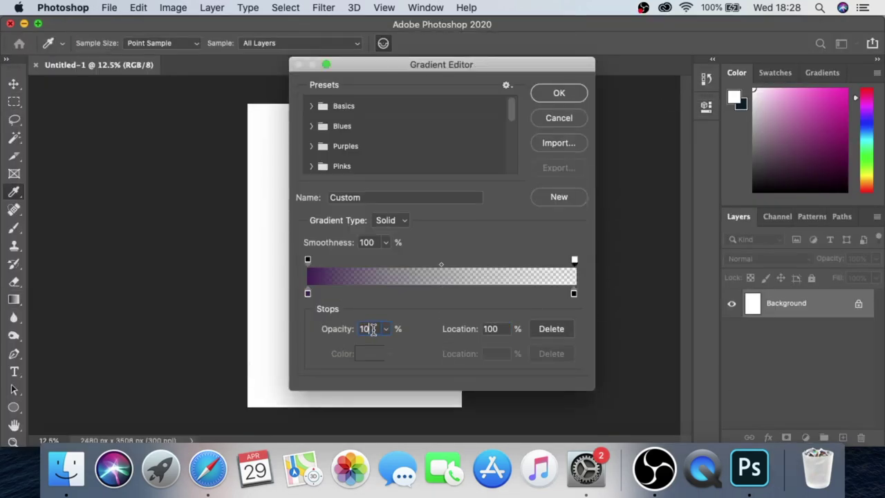
{"action": "left_click", "coordinate": [371, 354]}
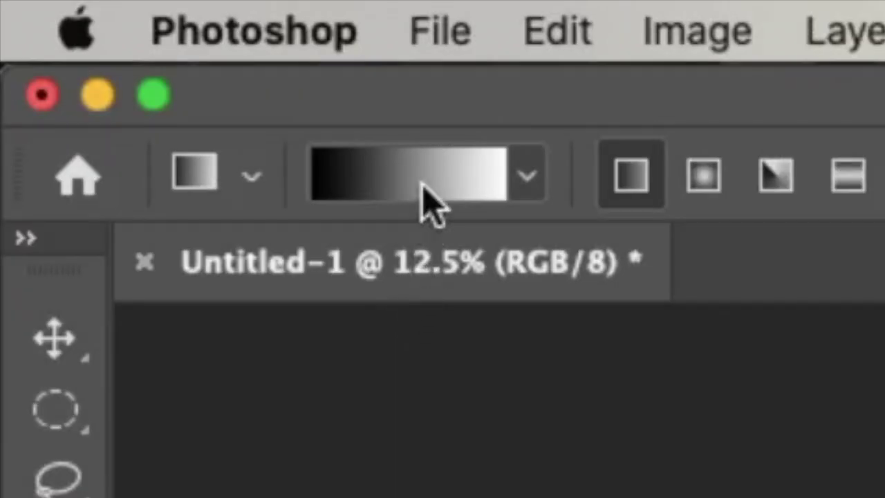
{"action": "left_click", "coordinate": [423, 199]}
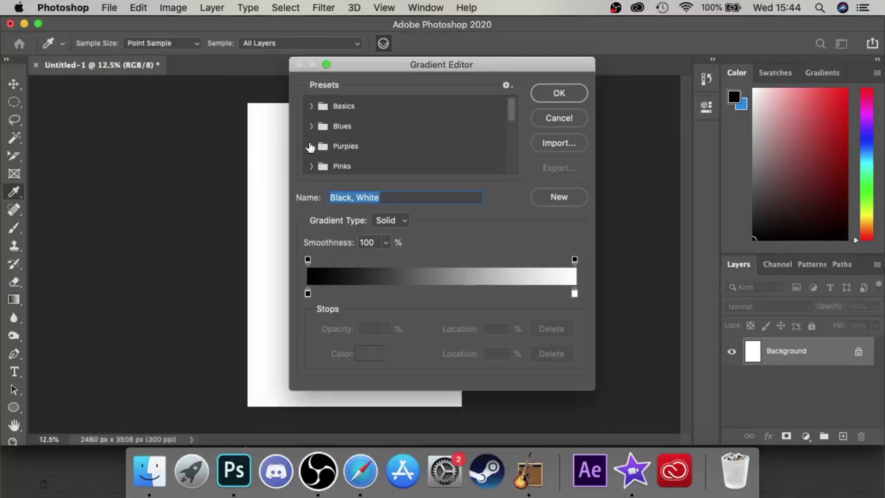
{"action": "double_click", "coordinate": [307, 293]}
{"action": "left_click", "coordinate": [387, 178]}
{"action": "left_click", "coordinate": [592, 123]}
{"action": "double_click", "coordinate": [575, 294]}
{"action": "left_click", "coordinate": [376, 178]}
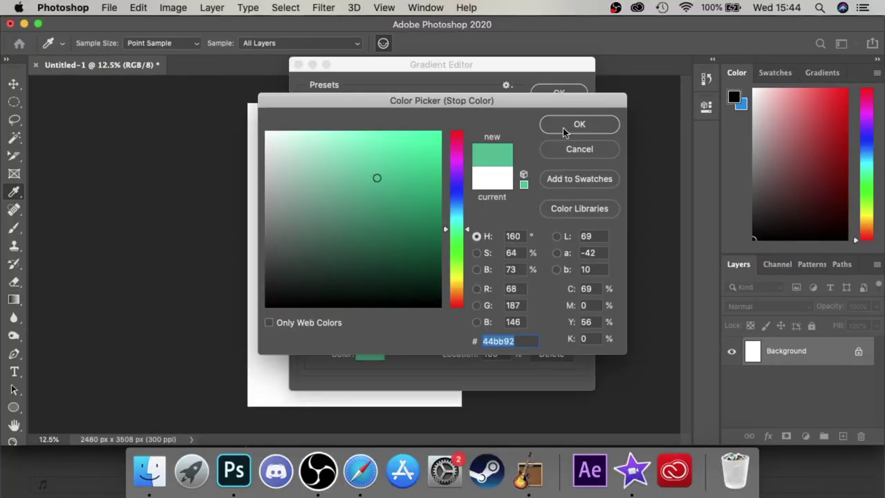
- Set the right opacity stop to 80% and confirm the gradient
{"action": "left_click", "coordinate": [593, 122]}
{"action": "left_click", "coordinate": [575, 260]}
{"action": "type", "text": "80"}
{"action": "left_click", "coordinate": [558, 94]}
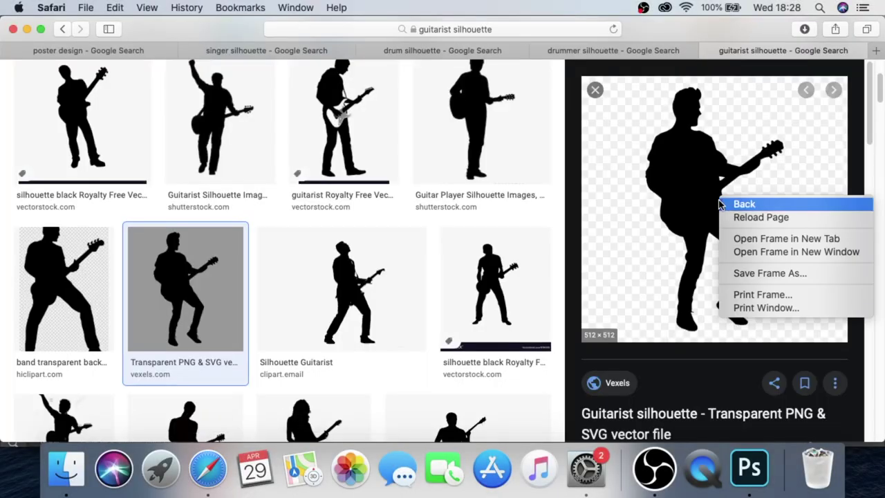
- Paste the guitarist silhouette into the poster, enlarge it and delete its white background
{"action": "right_click", "coordinate": [198, 298]}
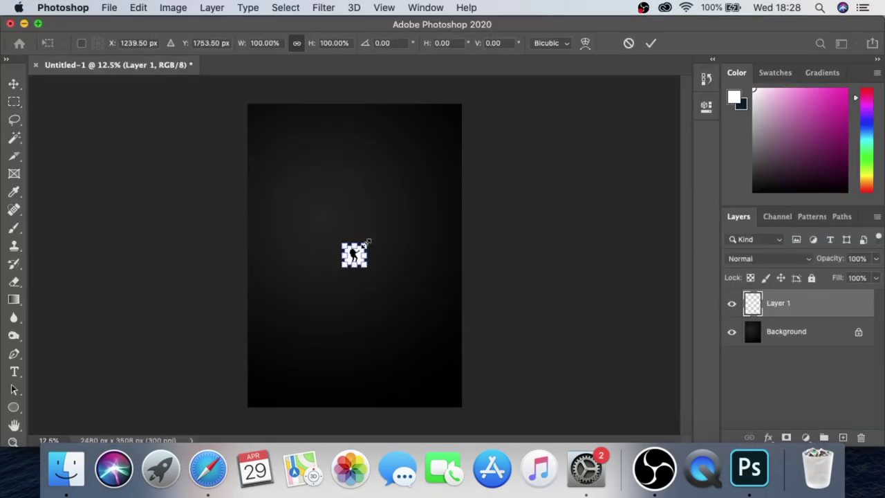
{"action": "left_click_drag", "start_coordinate": [366, 241], "coordinate": [336, 313]}
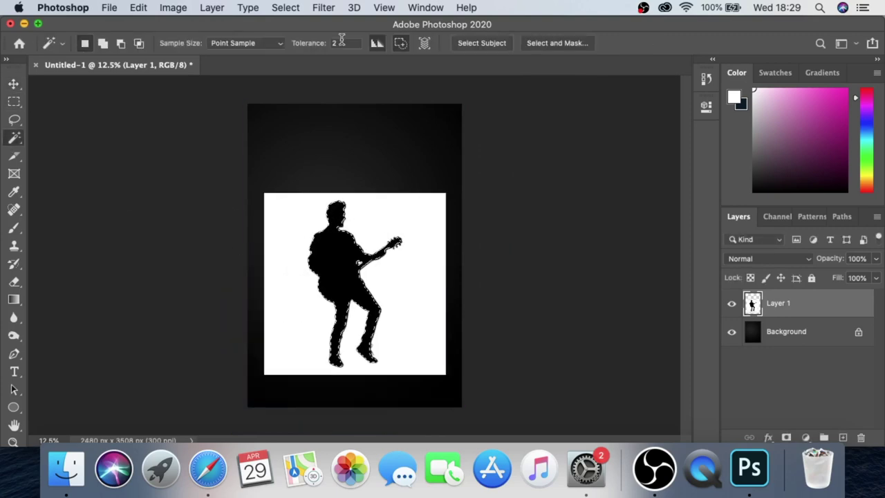
{"action": "left_click", "coordinate": [285, 7]}
{"action": "left_click", "coordinate": [297, 61]}
{"action": "key", "text": "Delete"}
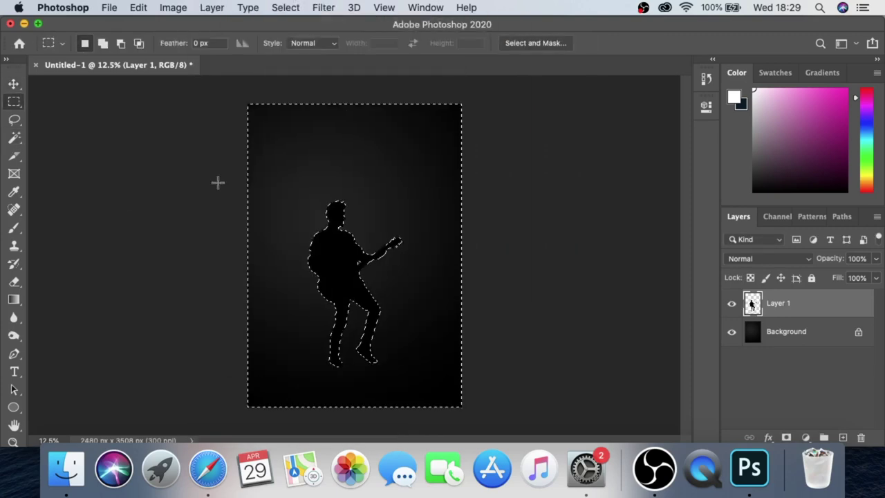
{"action": "key", "text": "super+minus"}
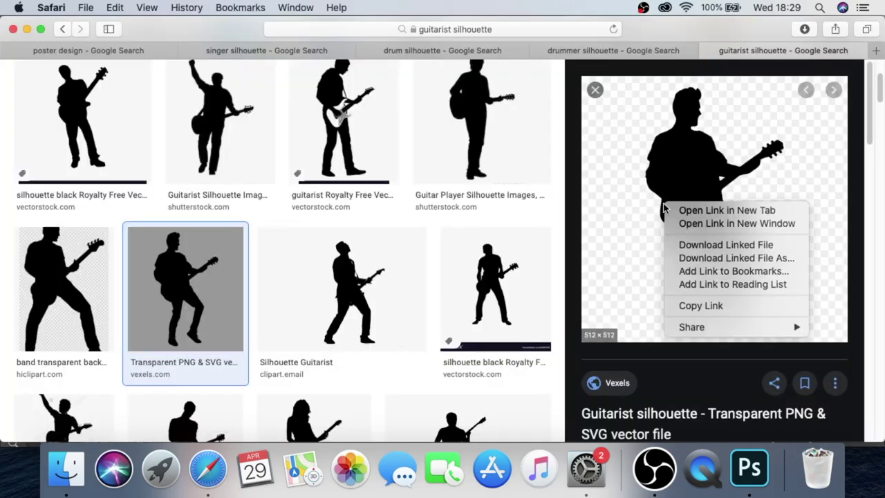
{"action": "left_click", "coordinate": [652, 159]}
- Copy the drummer silhouette into the poster and bring up the drum silhouette results
{"action": "left_click", "coordinate": [612, 50]}
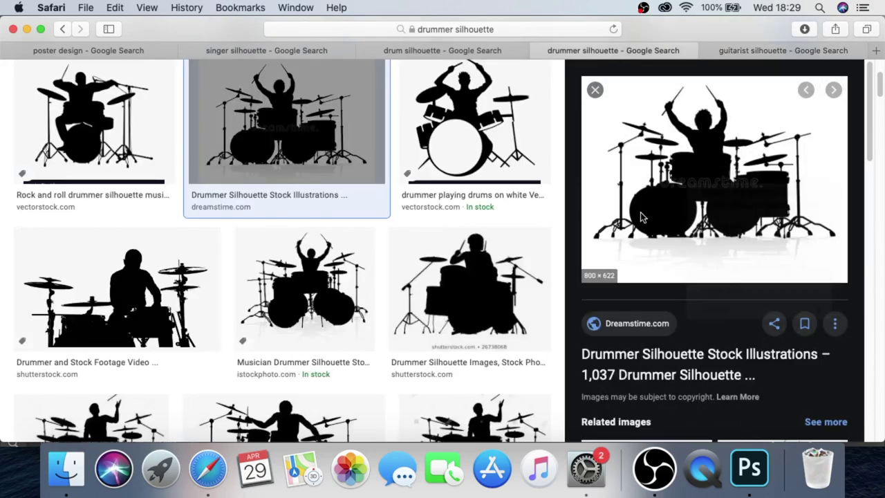
{"action": "right_click", "coordinate": [653, 175]}
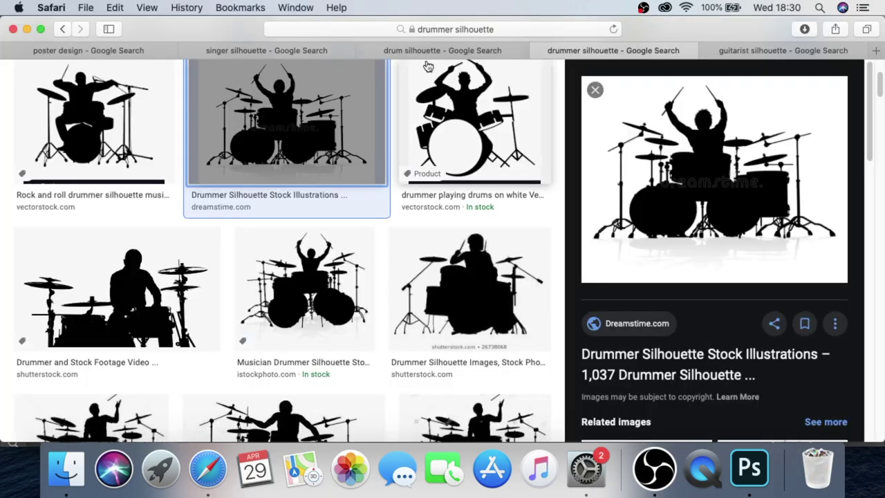
{"action": "left_click", "coordinate": [443, 51]}
{"action": "left_click", "coordinate": [367, 142]}
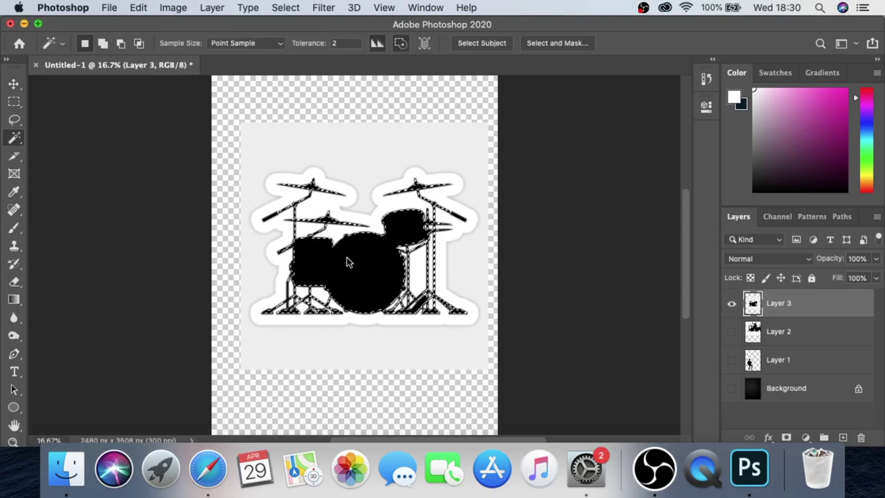
- Zoom in on the drum kit and slide the transformed singer silhouette beside the guitarist
{"action": "key", "text": "super+equal"}
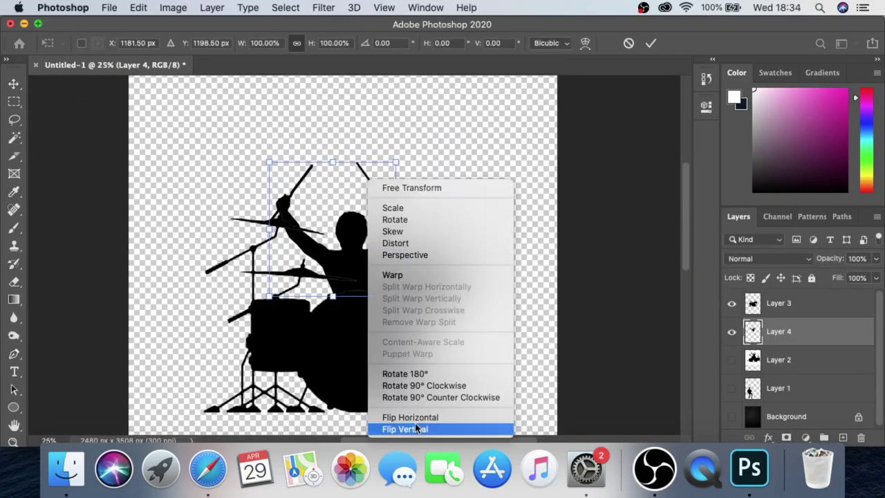
{"action": "left_click_drag", "start_coordinate": [328, 259], "coordinate": [359, 260]}
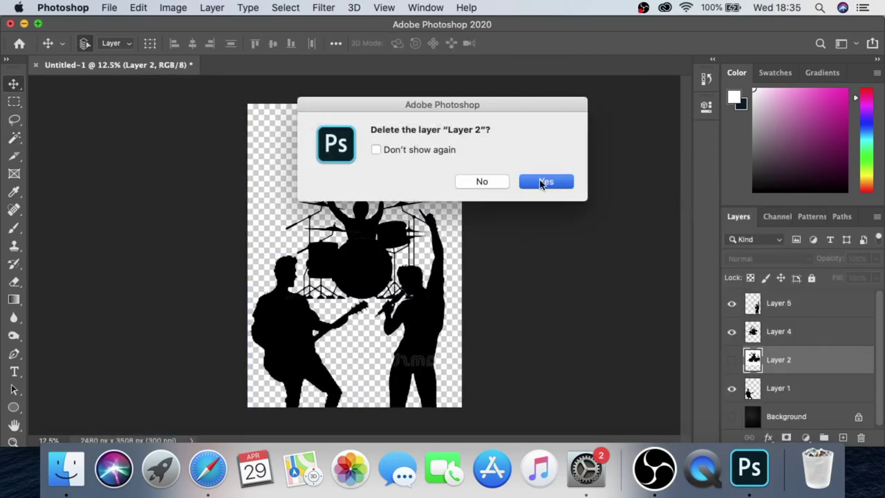
- Confirm deleting the unused silhouette layer, then fill the new landscape canvas with black
{"action": "left_click", "coordinate": [543, 183]}
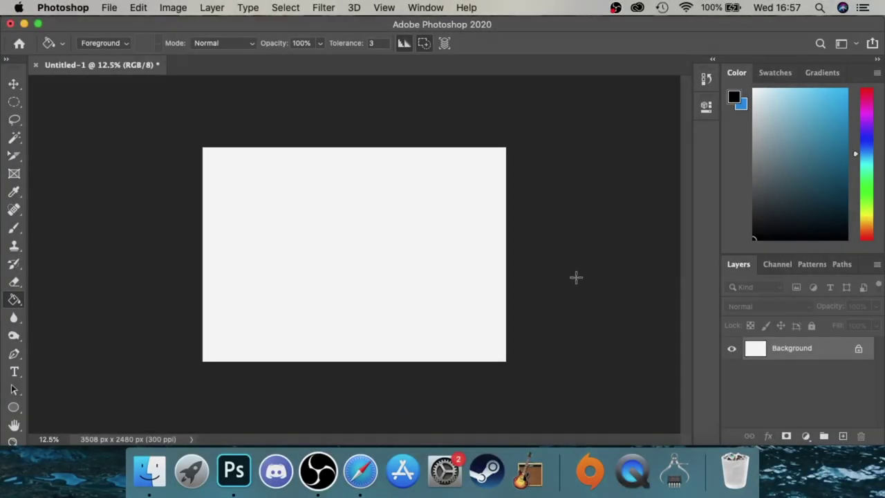
{"action": "key", "text": "alt+BackSpace"}
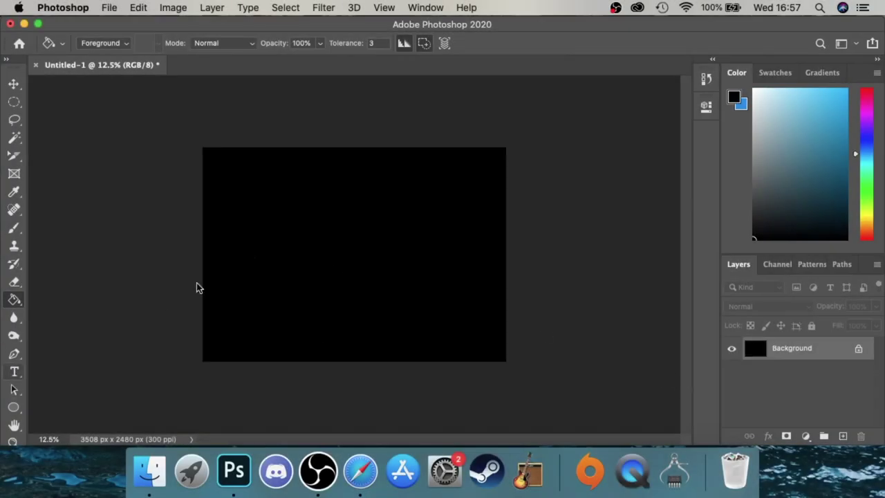
- Type the Neon text on the canvas in white and commit it
{"action": "left_click", "coordinate": [250, 259]}
{"action": "type", "text": "NEO"}
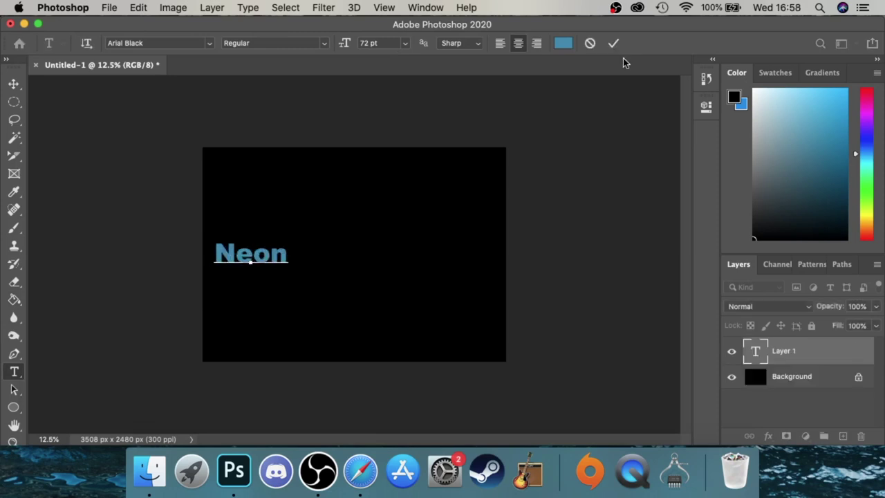
{"action": "left_click", "coordinate": [564, 43]}
{"action": "left_click", "coordinate": [606, 122]}
{"action": "key", "text": "super+a"}
{"action": "left_click", "coordinate": [563, 43]}
{"action": "left_click", "coordinate": [607, 122]}
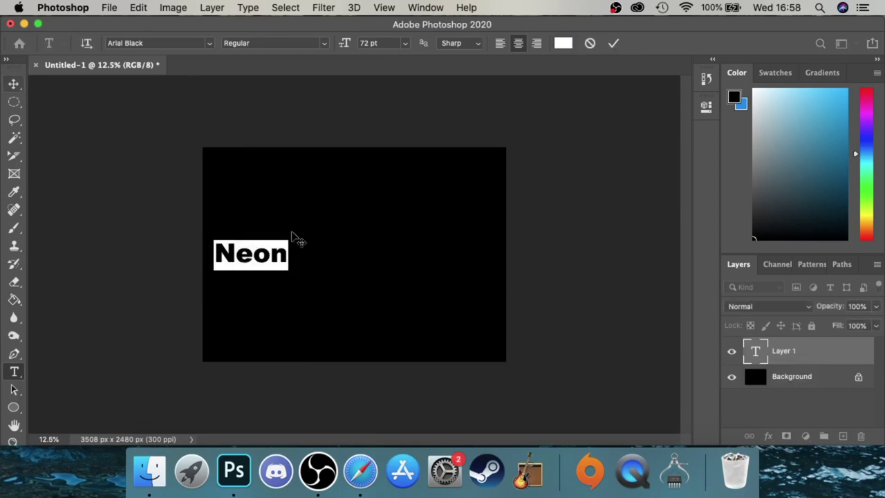
{"action": "key", "text": "super+Return"}
- Enlarge the Neon text with Free Transform and centre it on the canvas
{"action": "key", "text": "super+t"}
{"action": "left_click_drag", "start_coordinate": [288, 240], "coordinate": [493, 151]}
{"action": "left_click_drag", "start_coordinate": [373, 228], "coordinate": [371, 264]}
{"action": "left_click_drag", "start_coordinate": [491, 194], "coordinate": [468, 207]}
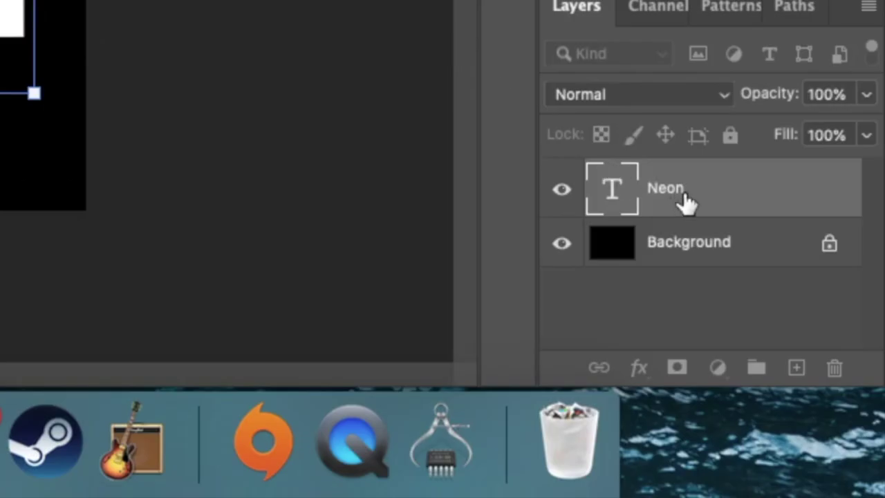
- Rasterize the Neon type layer and duplicate it as a Neon copy layer
{"action": "right_click", "coordinate": [687, 201]}
{"action": "scroll", "coordinate": [555, 242], "scroll_direction": "down", "scroll_amount": 5}
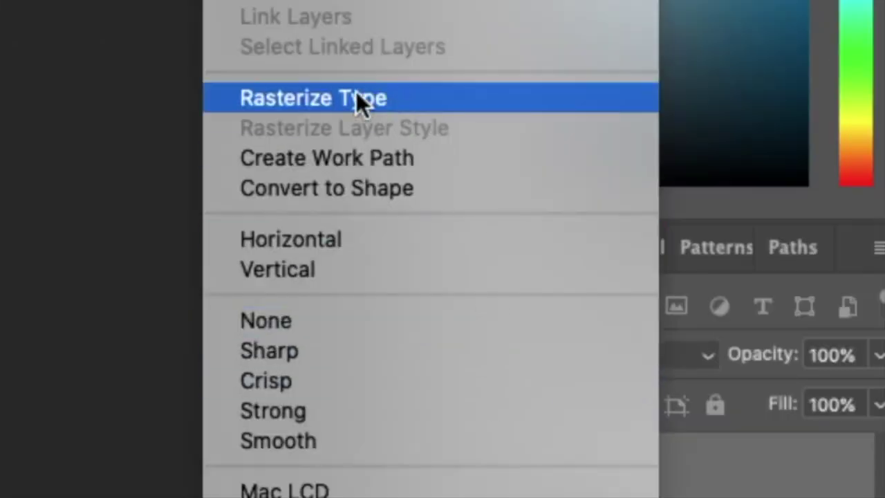
{"action": "left_click", "coordinate": [325, 99]}
{"action": "right_click", "coordinate": [641, 144]}
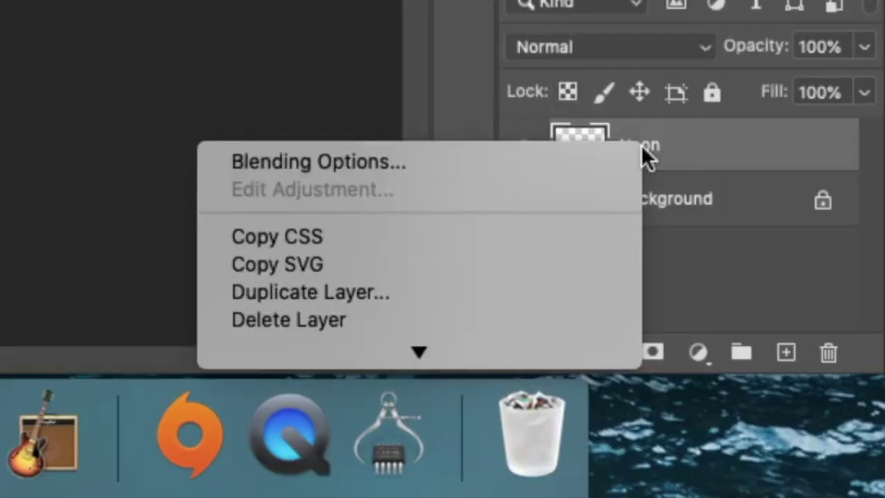
{"action": "left_click", "coordinate": [389, 292]}
{"action": "key", "text": "Return"}
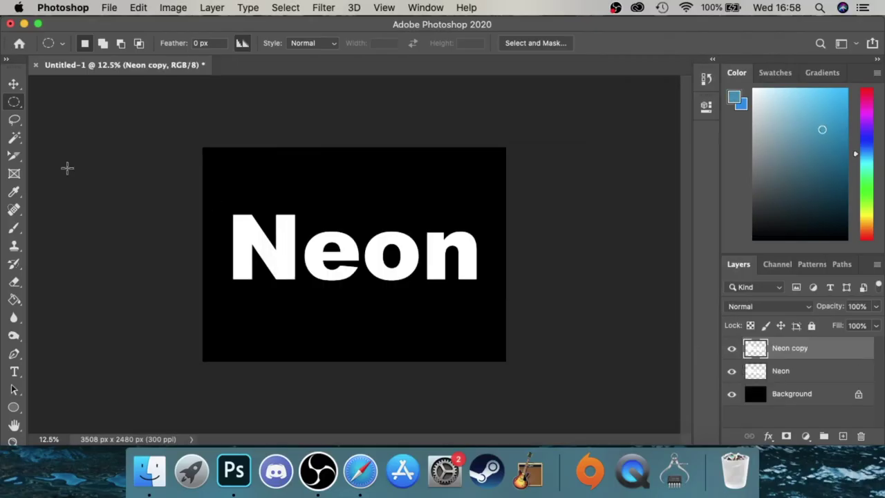
- Paint Bucket fill the letters N, e, o, n of the copy with blue
{"action": "left_click", "coordinate": [16, 301]}
{"action": "left_click", "coordinate": [241, 249]}
{"action": "left_click", "coordinate": [311, 256]}
{"action": "left_click", "coordinate": [369, 256]}
{"action": "left_click", "coordinate": [432, 263]}
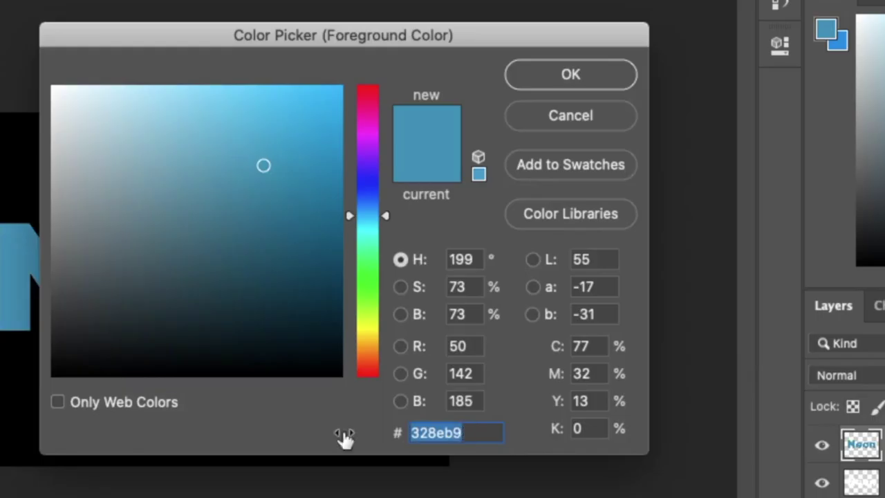
- Copy the blue hex code 328eb9 and bring up the Neon copy layer's style settings
{"action": "right_click", "coordinate": [448, 433]}
{"action": "left_click", "coordinate": [508, 292]}
{"action": "left_click", "coordinate": [571, 74]}
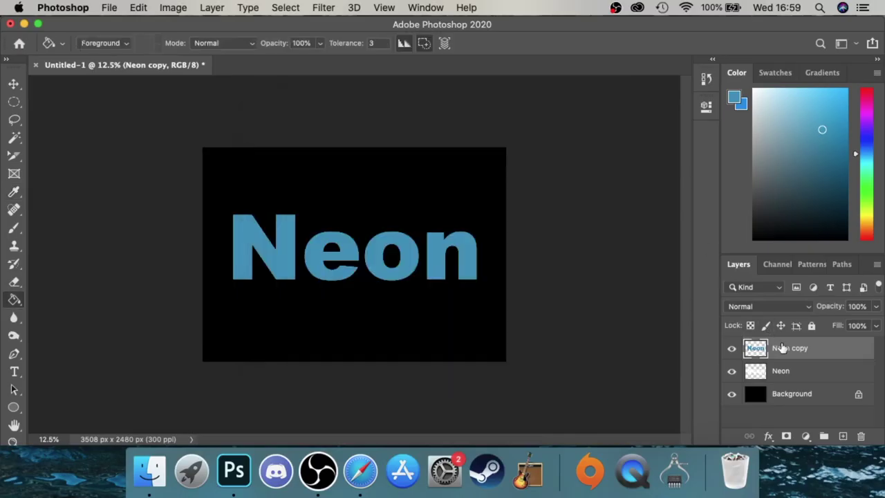
{"action": "right_click", "coordinate": [777, 348]}
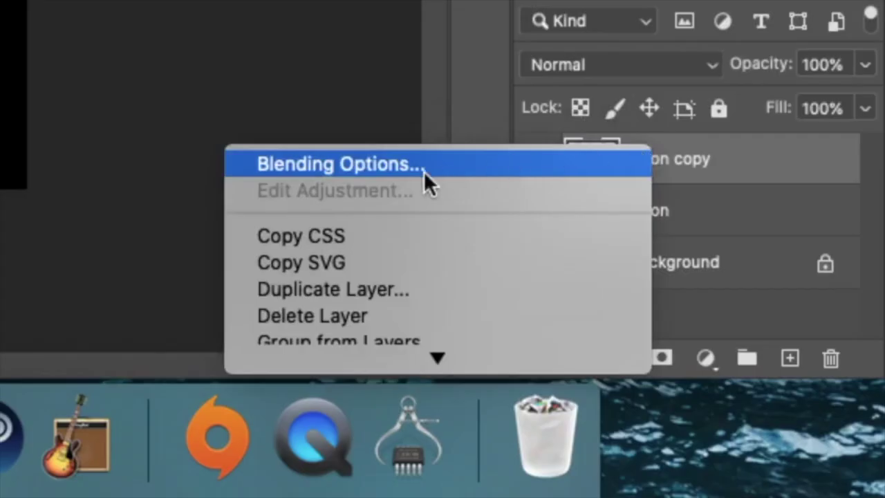
{"action": "left_click", "coordinate": [424, 171]}
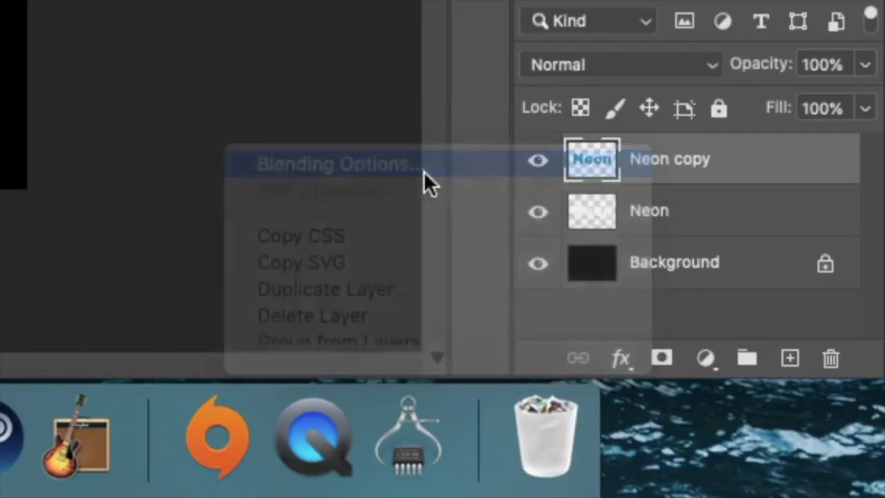
- Give the Neon copy a thick Stroke outline in blue 328eb9
{"action": "left_click", "coordinate": [353, 165]}
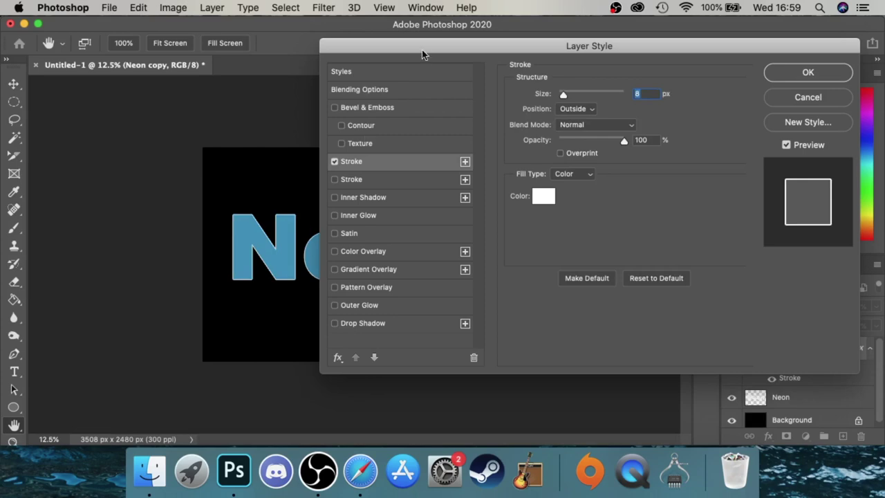
{"action": "left_click_drag", "start_coordinate": [422, 50], "coordinate": [601, 48]}
{"action": "left_click_drag", "start_coordinate": [745, 97], "coordinate": [759, 99]}
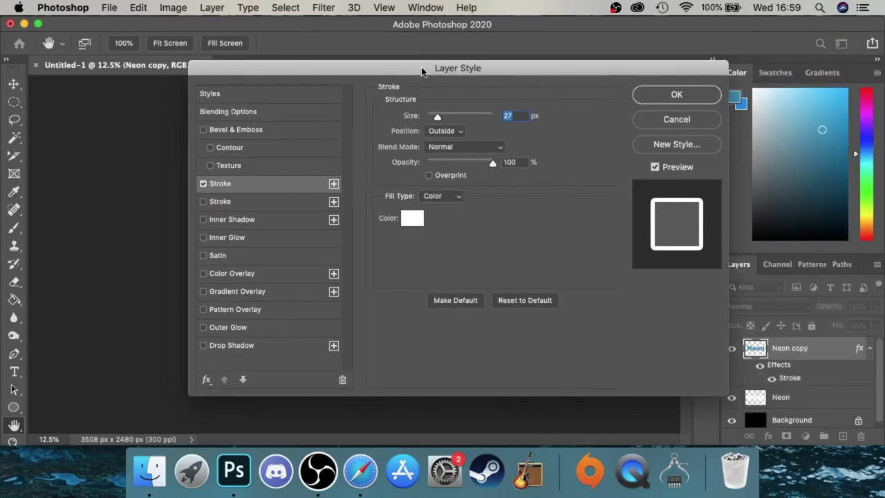
{"action": "left_click", "coordinate": [643, 221]}
{"action": "key", "text": "super+v"}
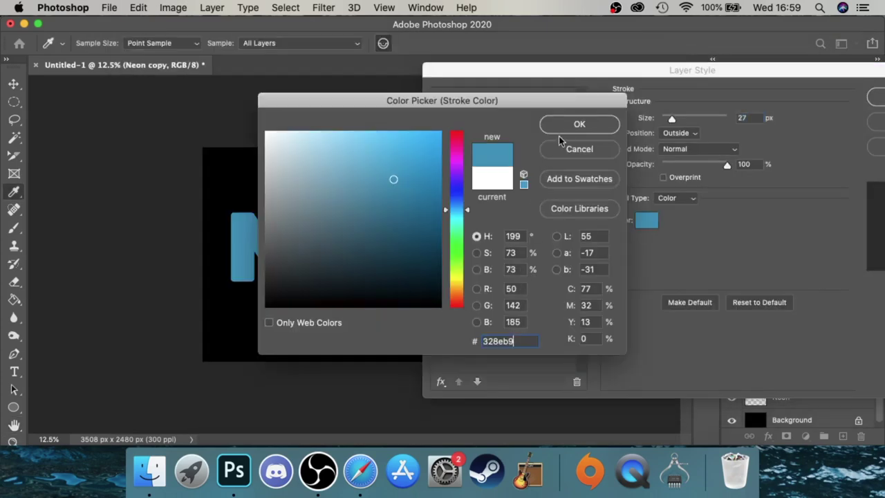
{"action": "left_click", "coordinate": [571, 132]}
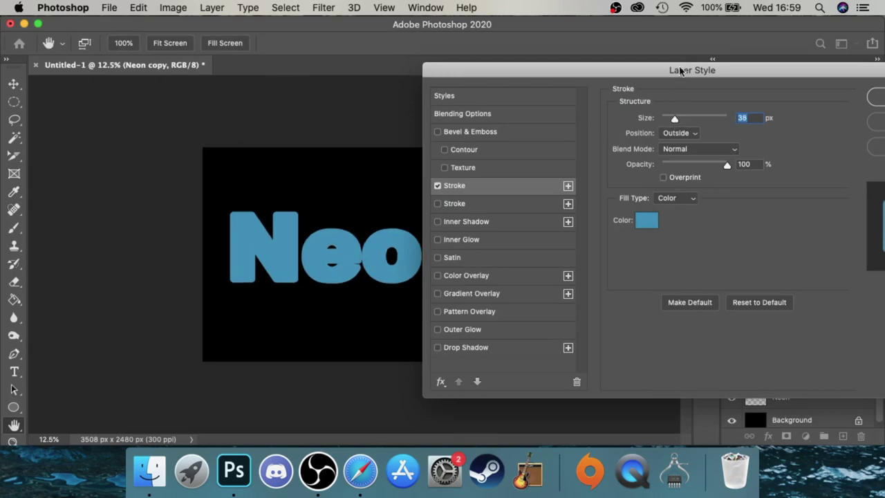
{"action": "left_click_drag", "start_coordinate": [679, 72], "coordinate": [566, 65]}
{"action": "left_click", "coordinate": [810, 93]}
- Move the white Neon layer above its blue outlined copy
{"action": "left_click", "coordinate": [753, 399]}
{"action": "key", "text": "super+bracketright"}
{"action": "right_click", "coordinate": [787, 372]}
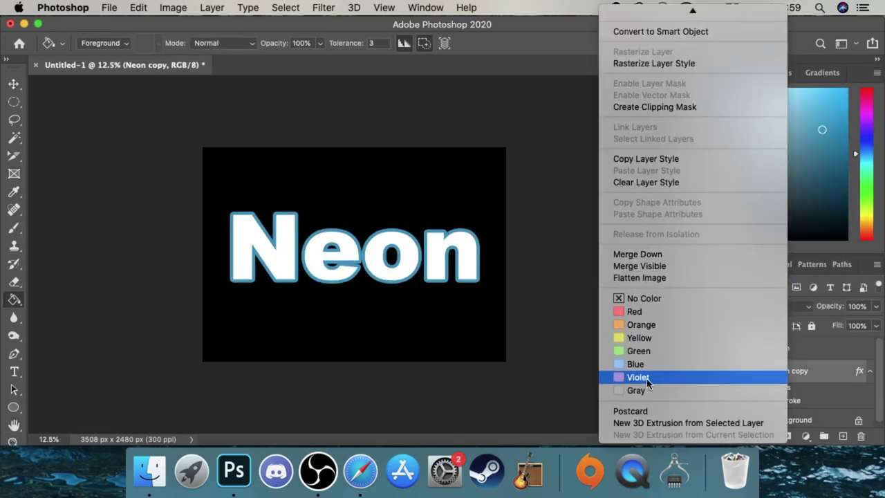
- Apply Gaussian Blur: strong on the blue copy for glow, slight on the white letters
{"action": "left_click", "coordinate": [323, 7]}
{"action": "mouse_move", "coordinate": [368, 176]}
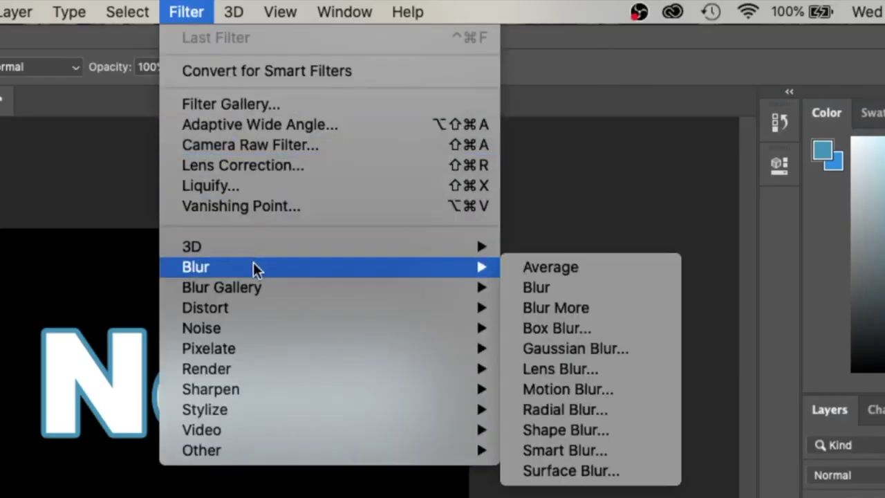
{"action": "left_click", "coordinate": [585, 350]}
{"action": "left_click_drag", "start_coordinate": [618, 419], "coordinate": [675, 415]}
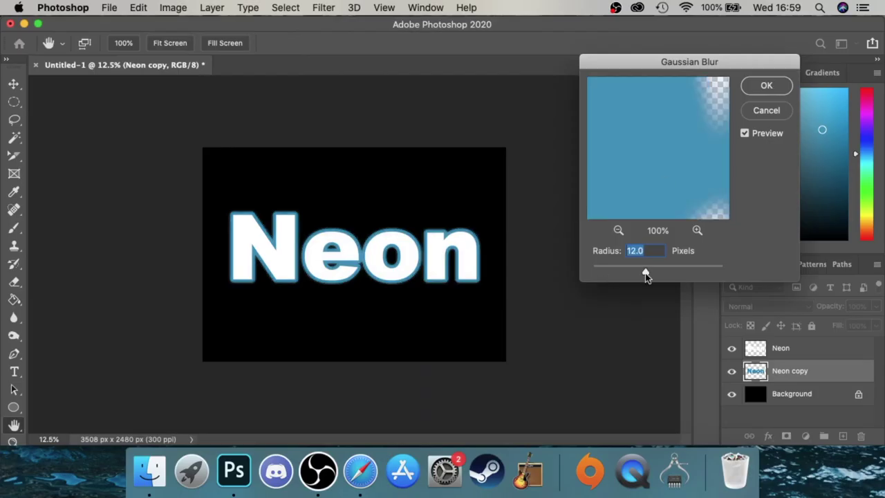
{"action": "left_click_drag", "start_coordinate": [647, 276], "coordinate": [659, 273]}
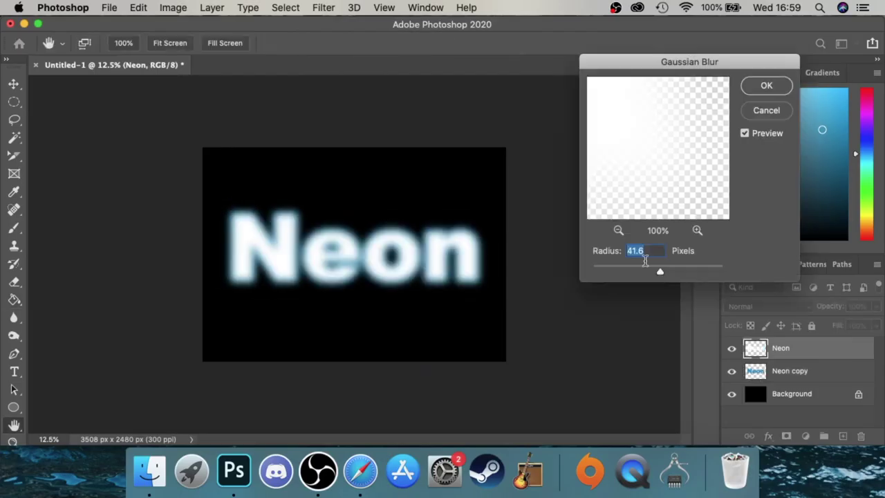
{"action": "left_click_drag", "start_coordinate": [660, 275], "coordinate": [604, 274]}
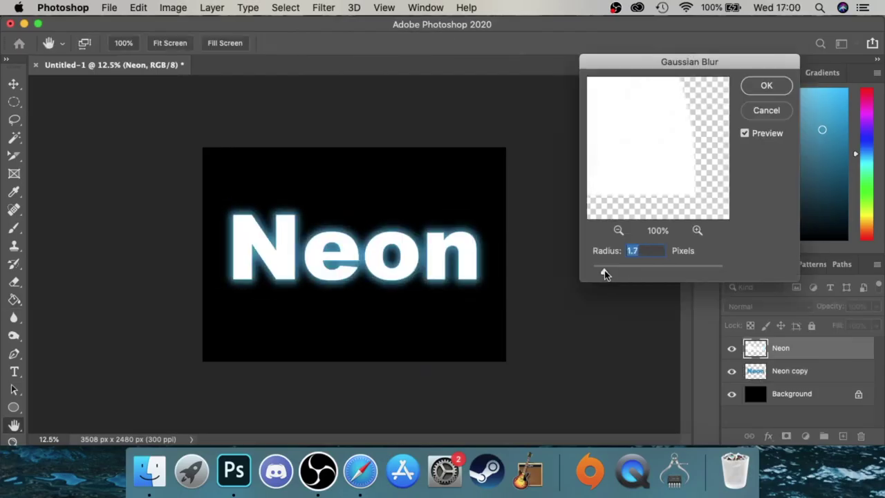
{"action": "left_click", "coordinate": [766, 85]}
{"action": "key", "text": "g"}
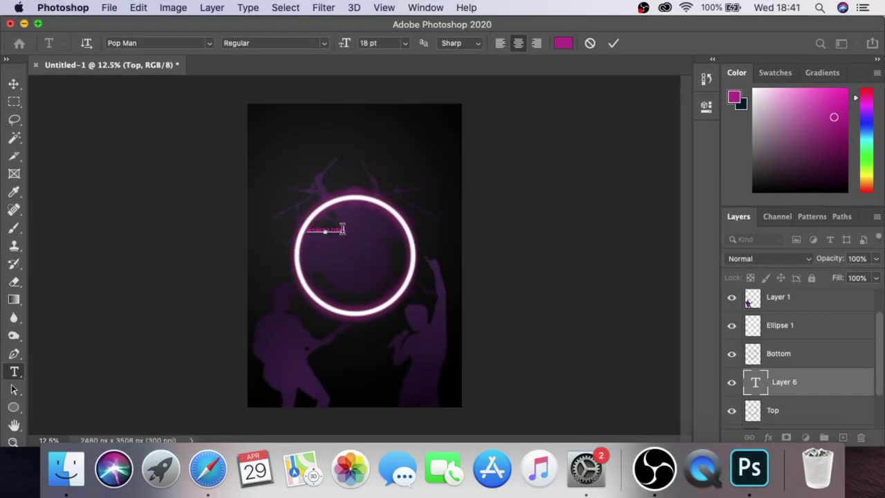
- Set the Generation title's text colour and add a Stroke outline to it
{"action": "left_click", "coordinate": [563, 43]}
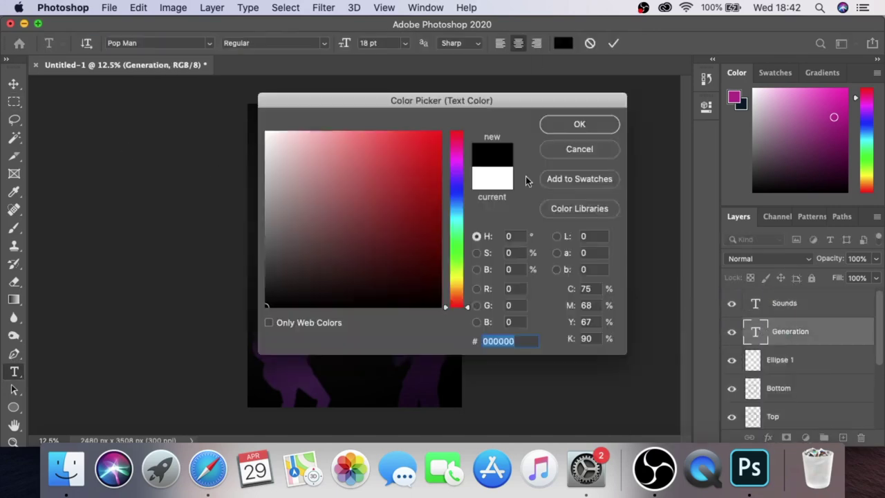
{"action": "left_click", "coordinate": [415, 191]}
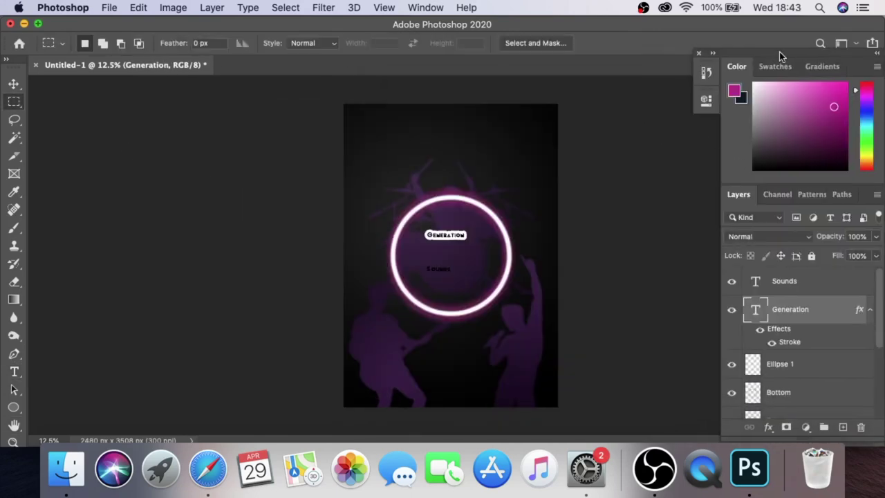